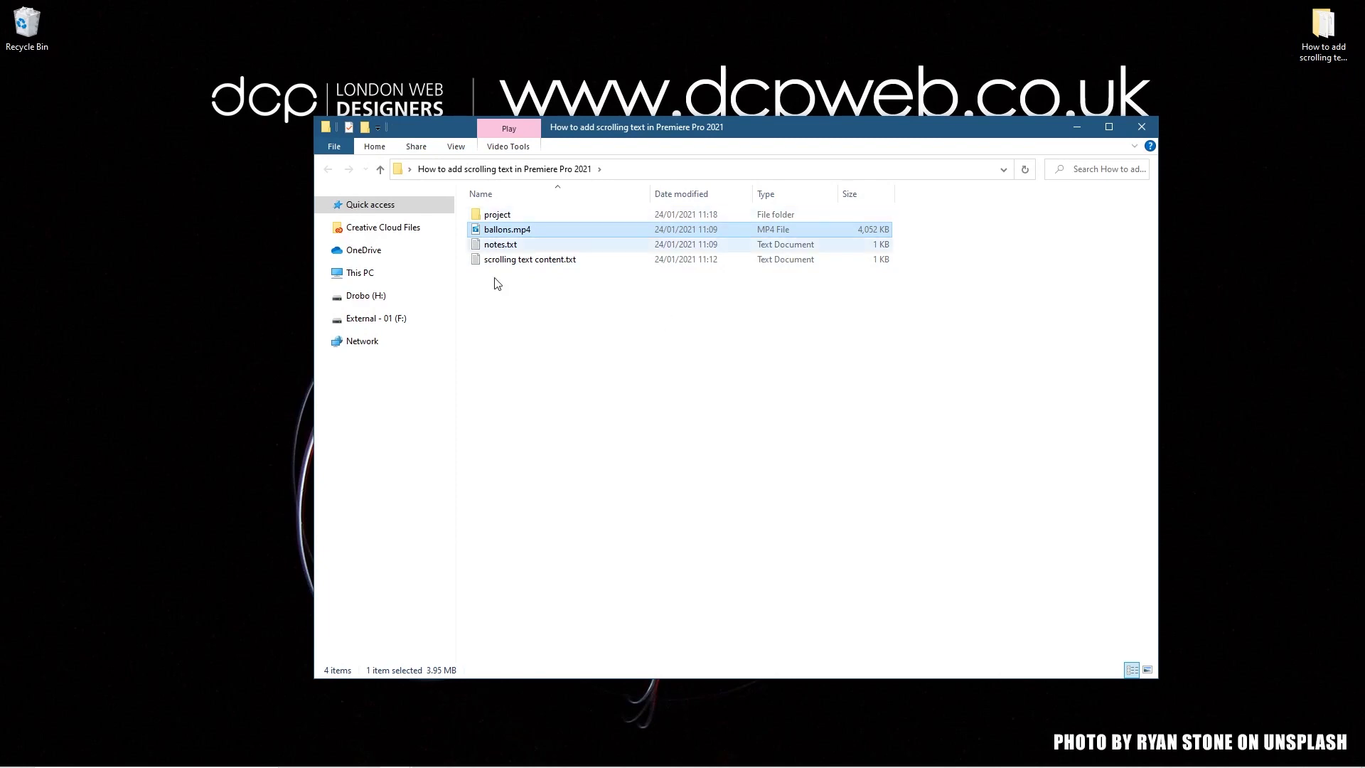
Import ballons.mp4 and drop a second copy after the first clip on V1, extending the sequence to 13:07.
click(817, 752)
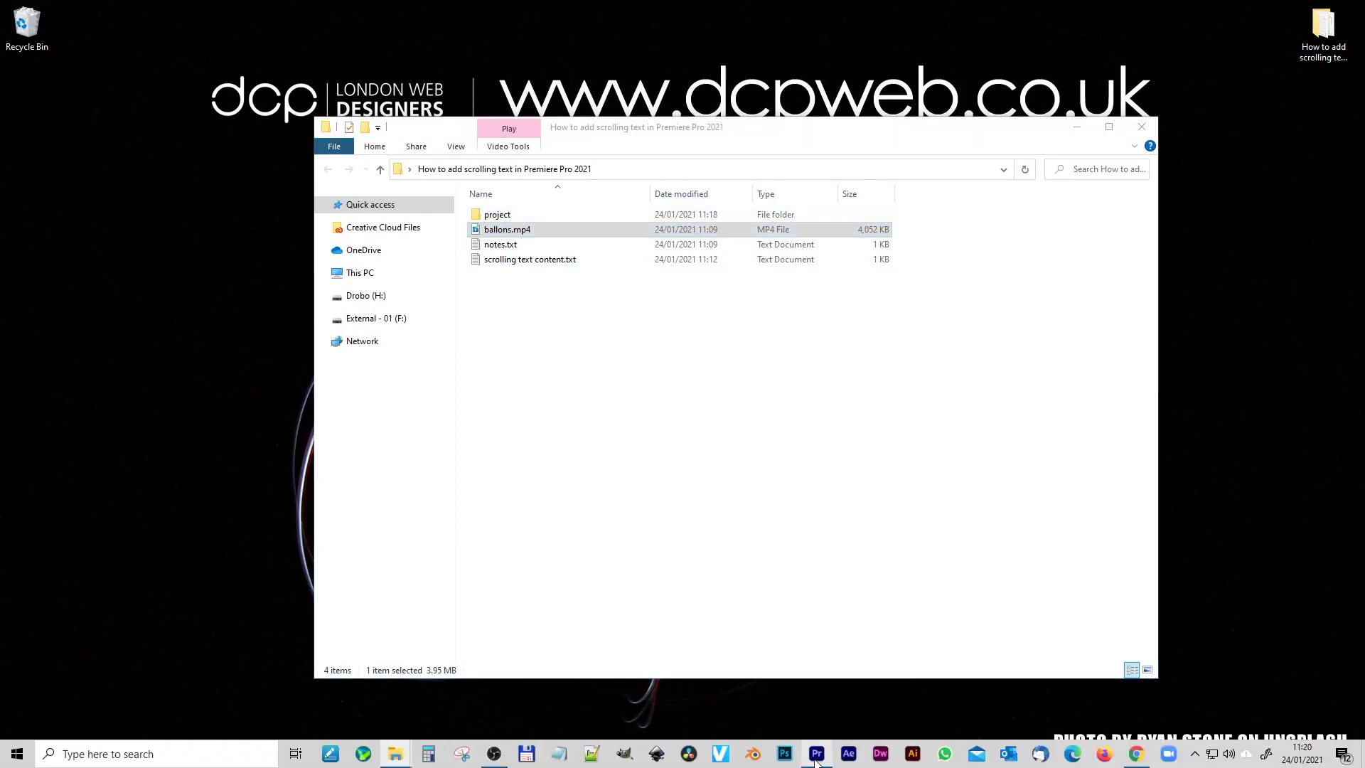
key(alt+Tab)
drag(506, 237, 310, 625)
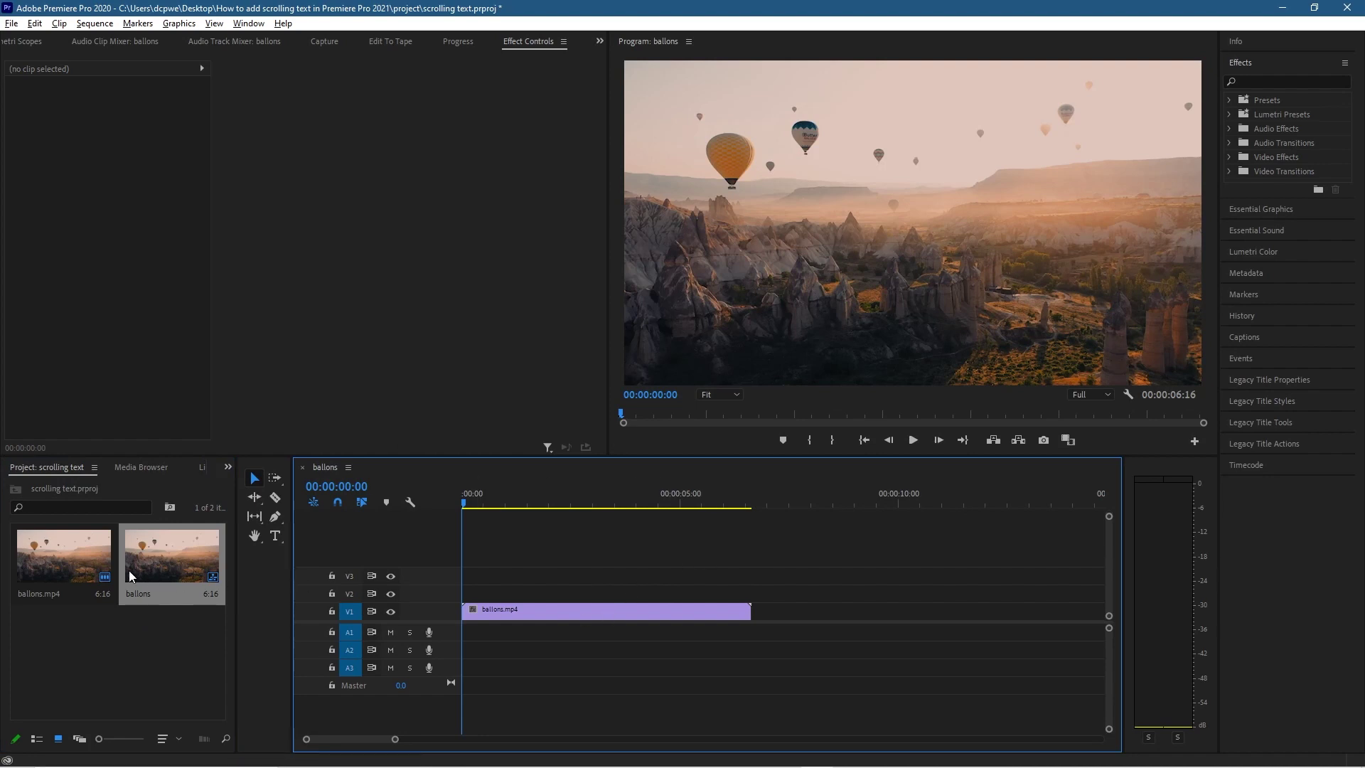
drag(64, 558, 772, 613)
click(773, 611)
Set the second ballons.mp4 clip to Reverse Speed (-100%) and scrub to the 13:07 sequence end.
right_click(773, 611)
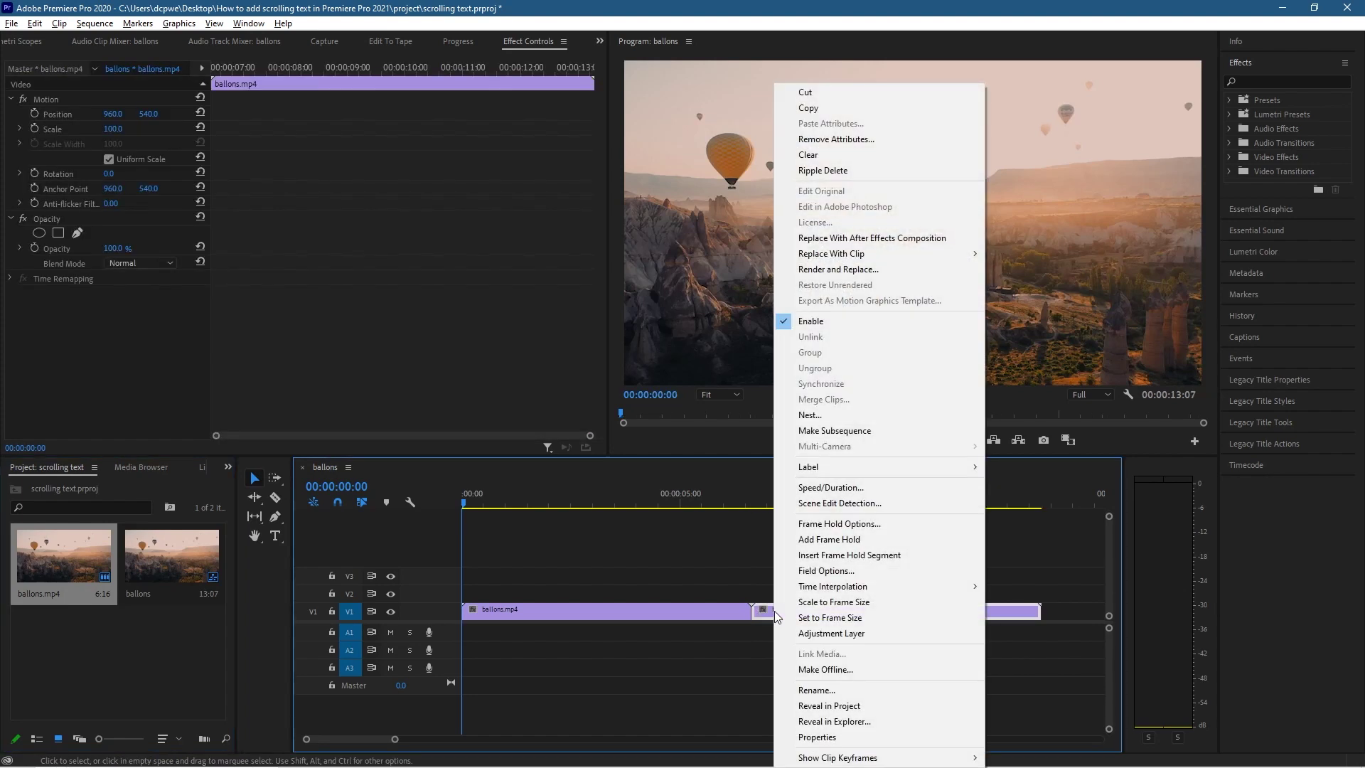
click(816, 491)
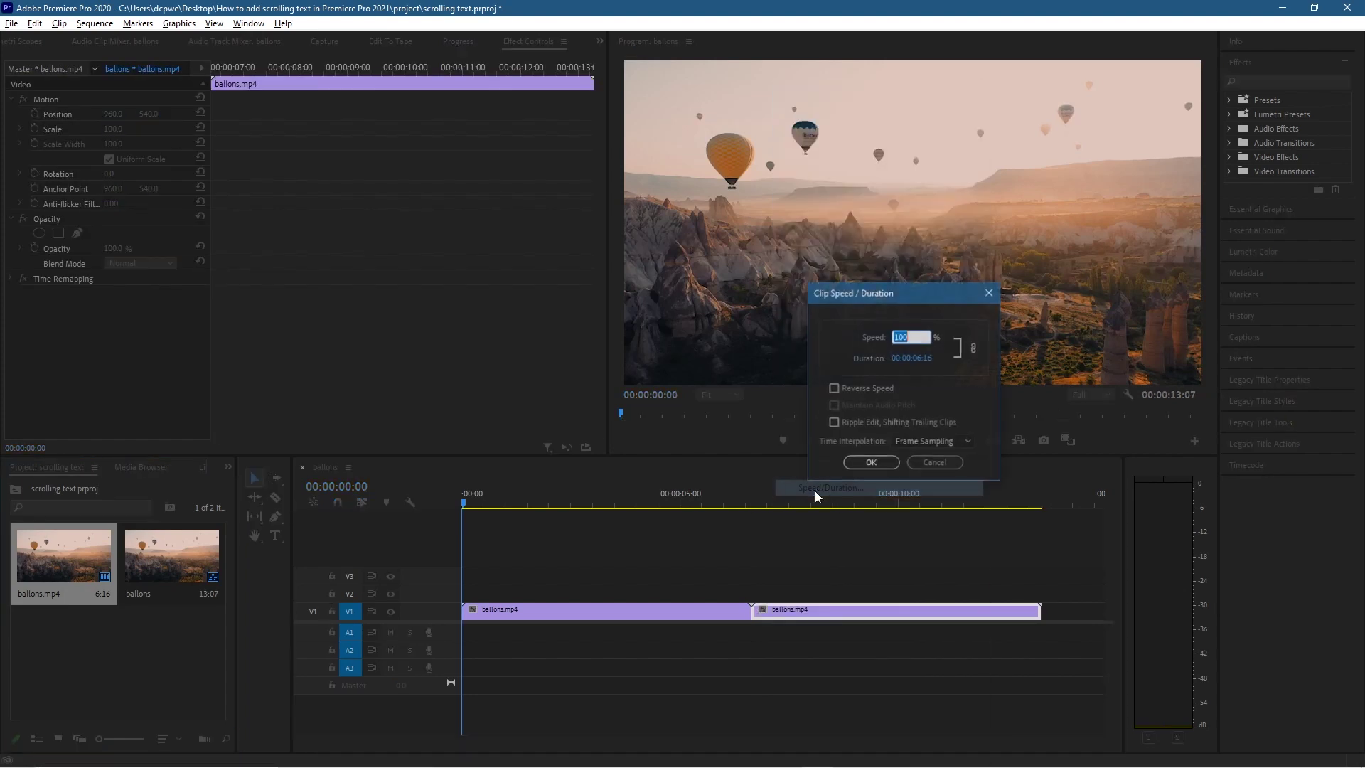
click(871, 463)
drag(497, 503, 1022, 512)
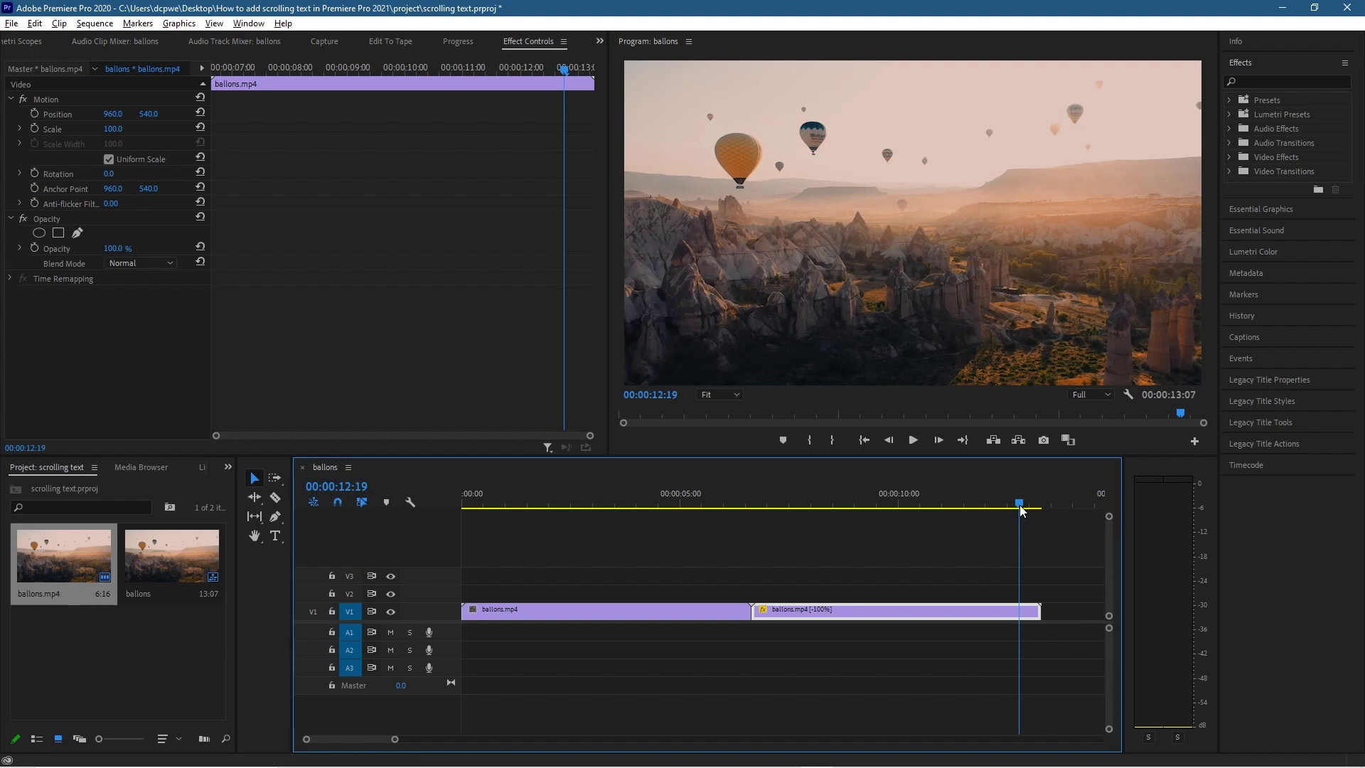
drag(1020, 510, 1041, 507)
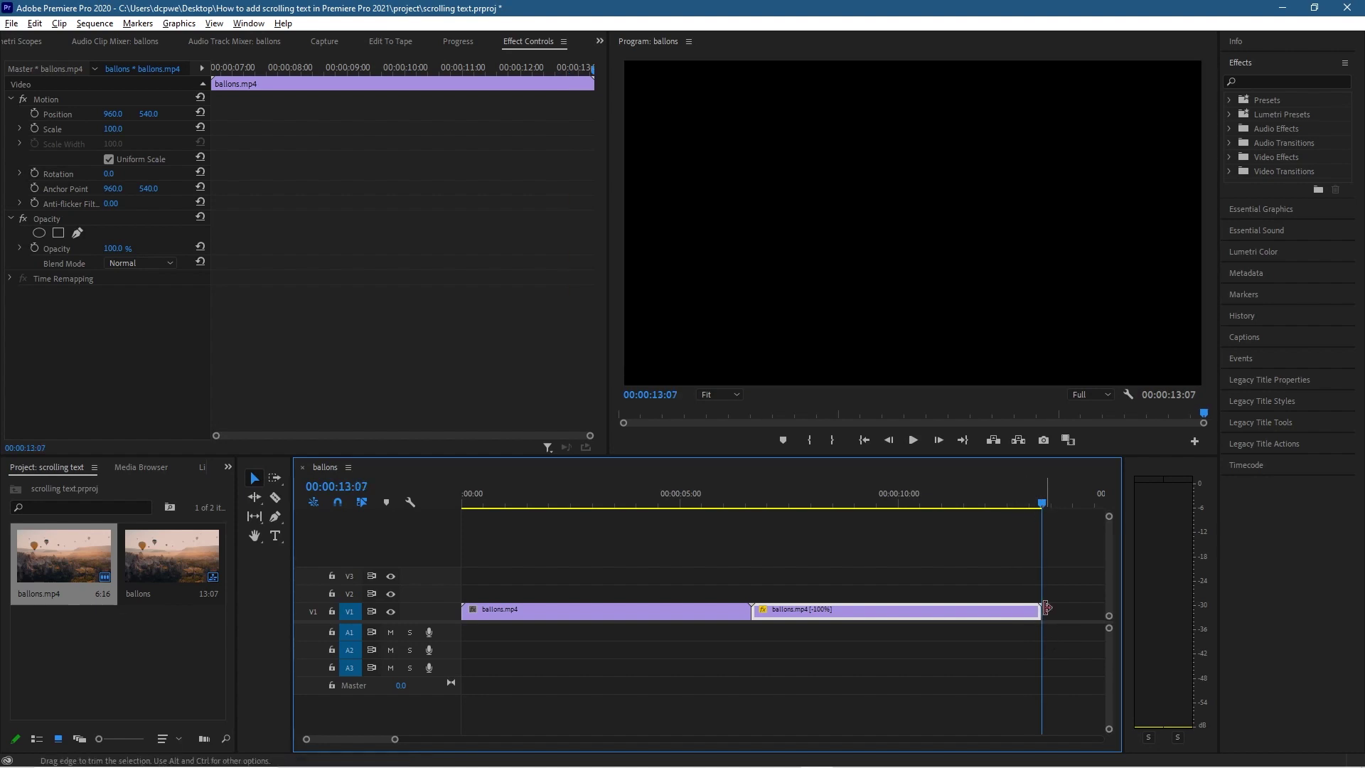
Change the workspace to Graphics so the Essential Graphics panel appears.
click(248, 24)
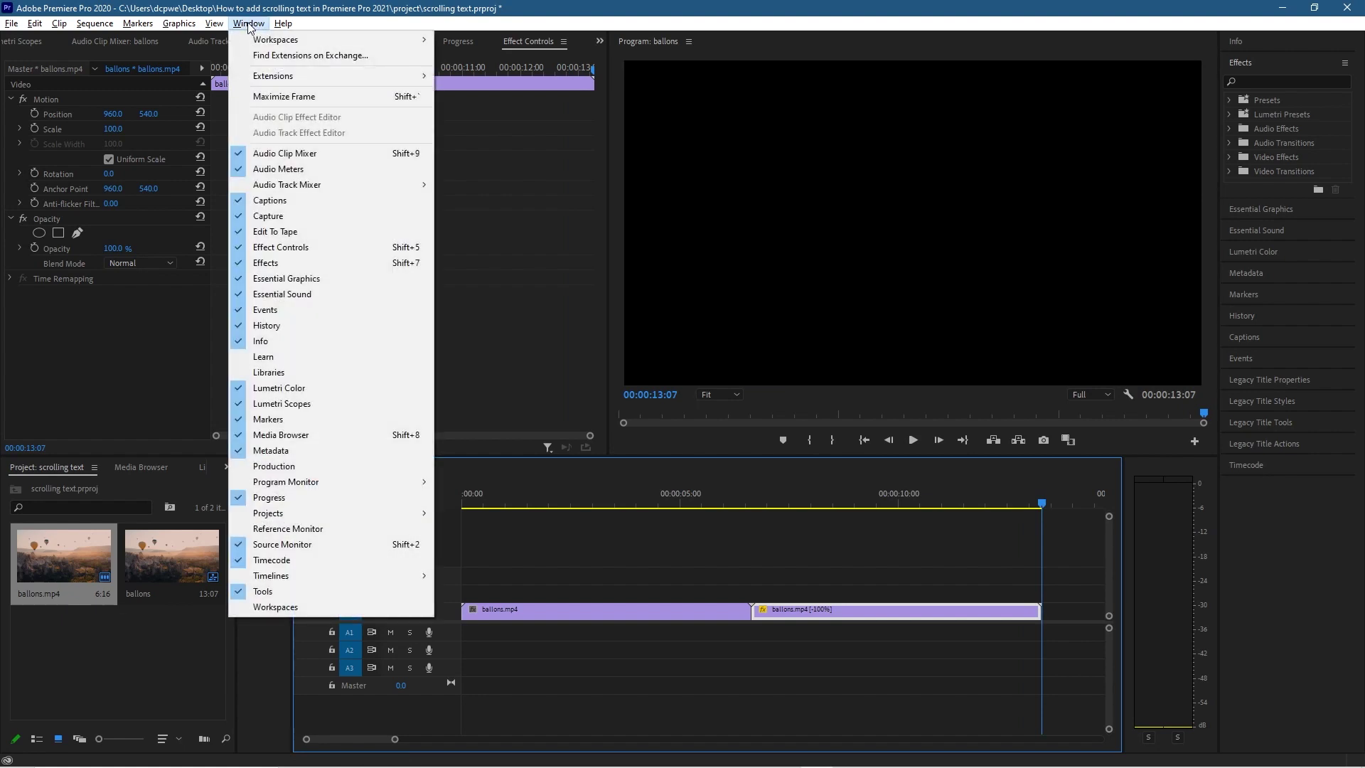
mouse_move(266, 39)
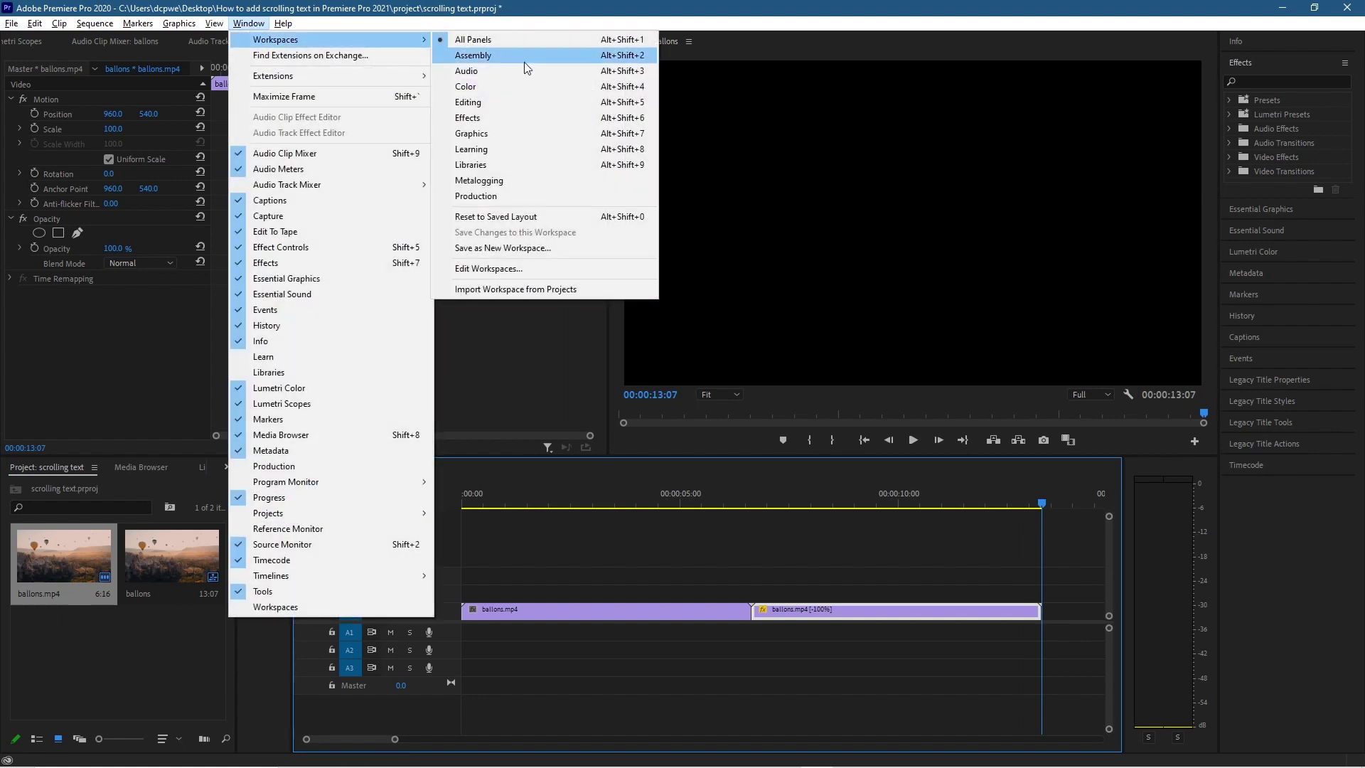
click(487, 133)
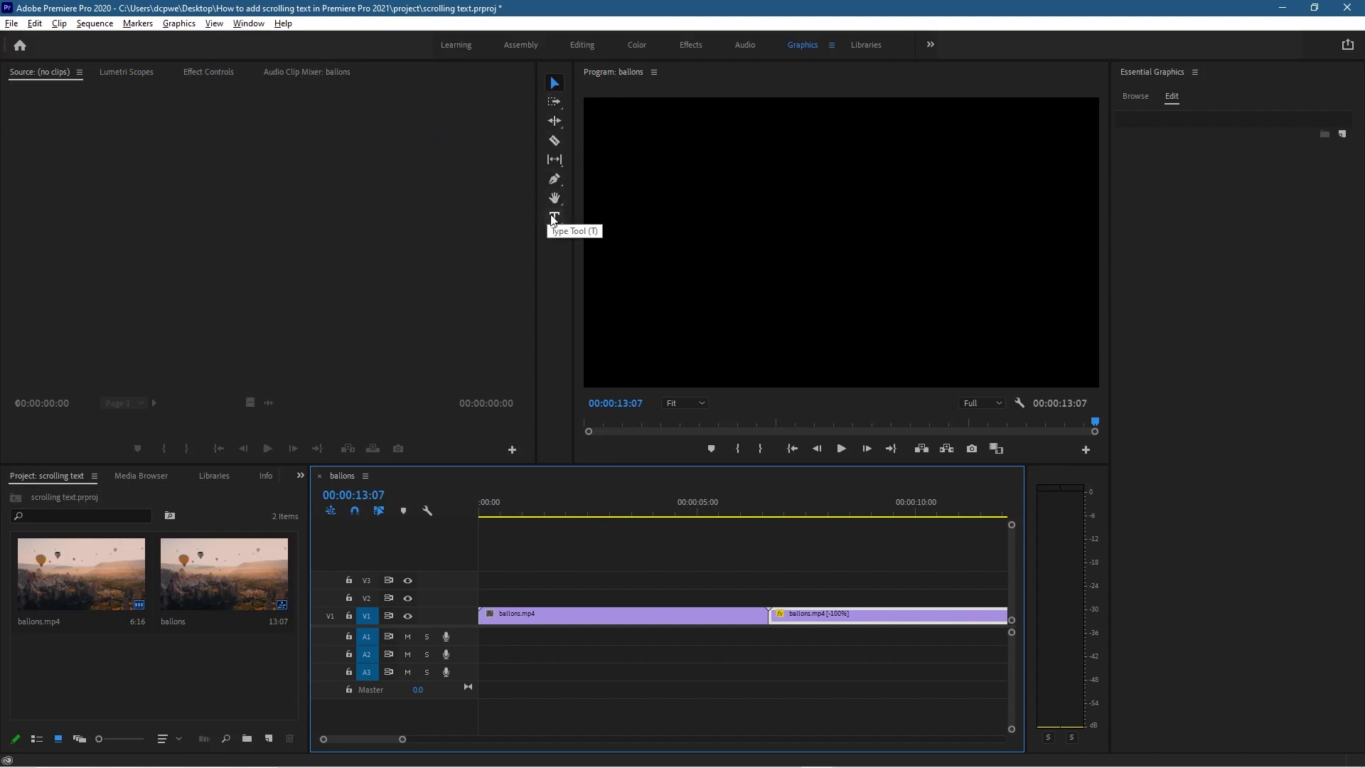
Open scrolling text content.txt in Notepad, copy all the credits lines, and close it.
key(alt+Tab)
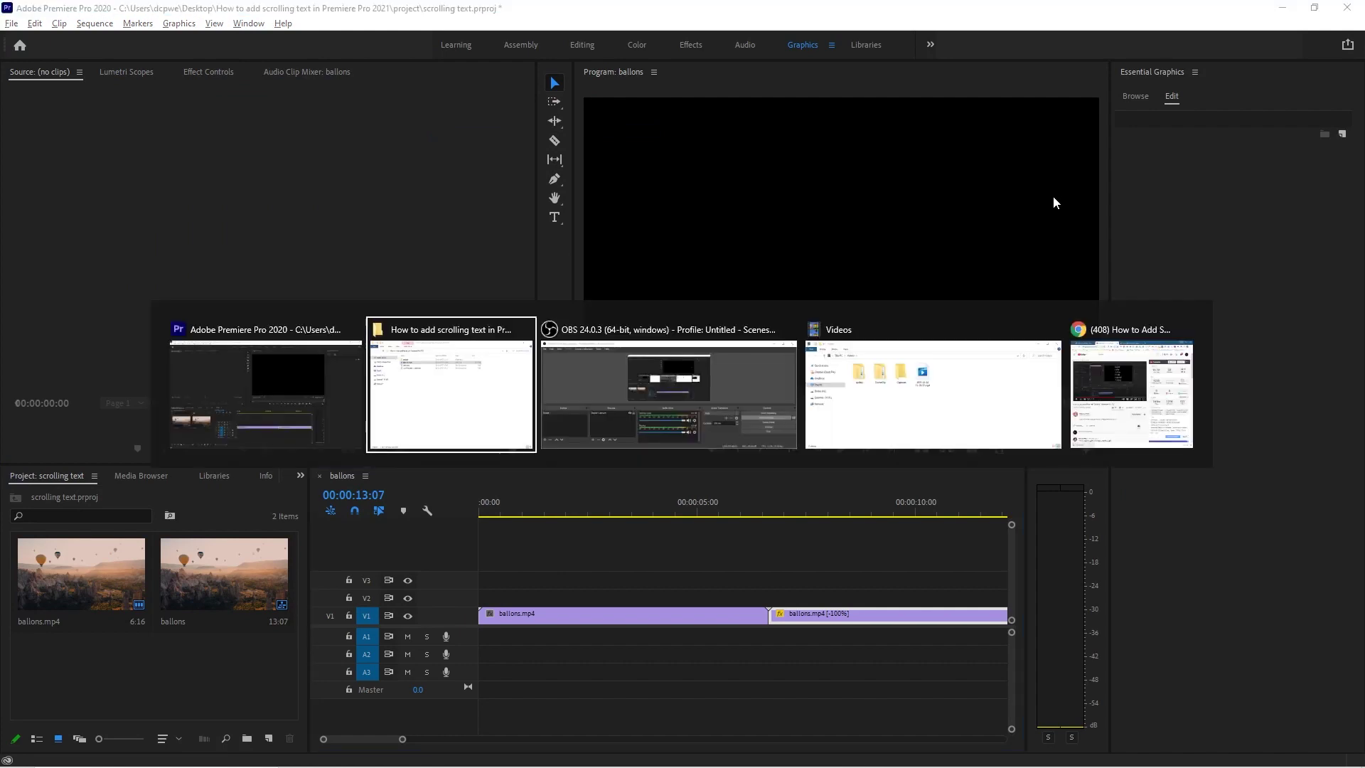
double_click(493, 260)
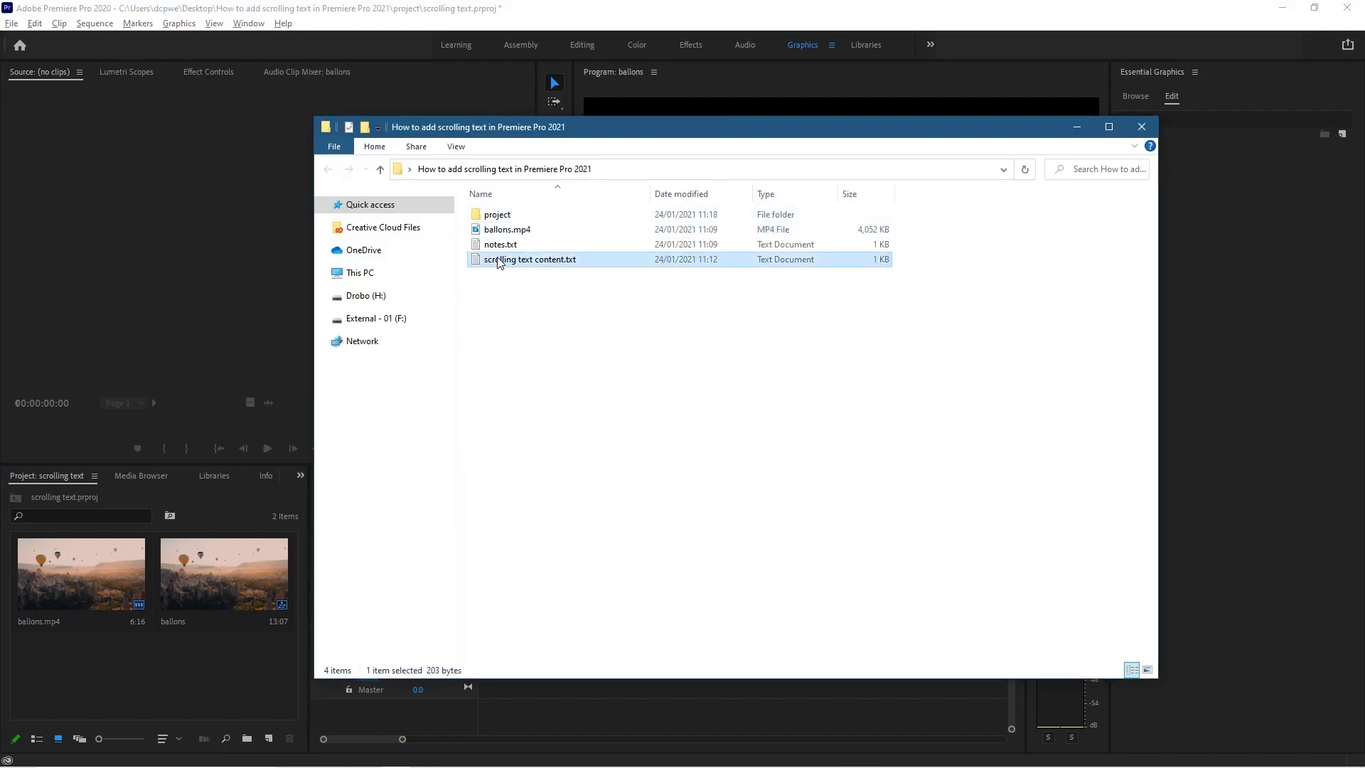
drag(552, 449, 277, 219)
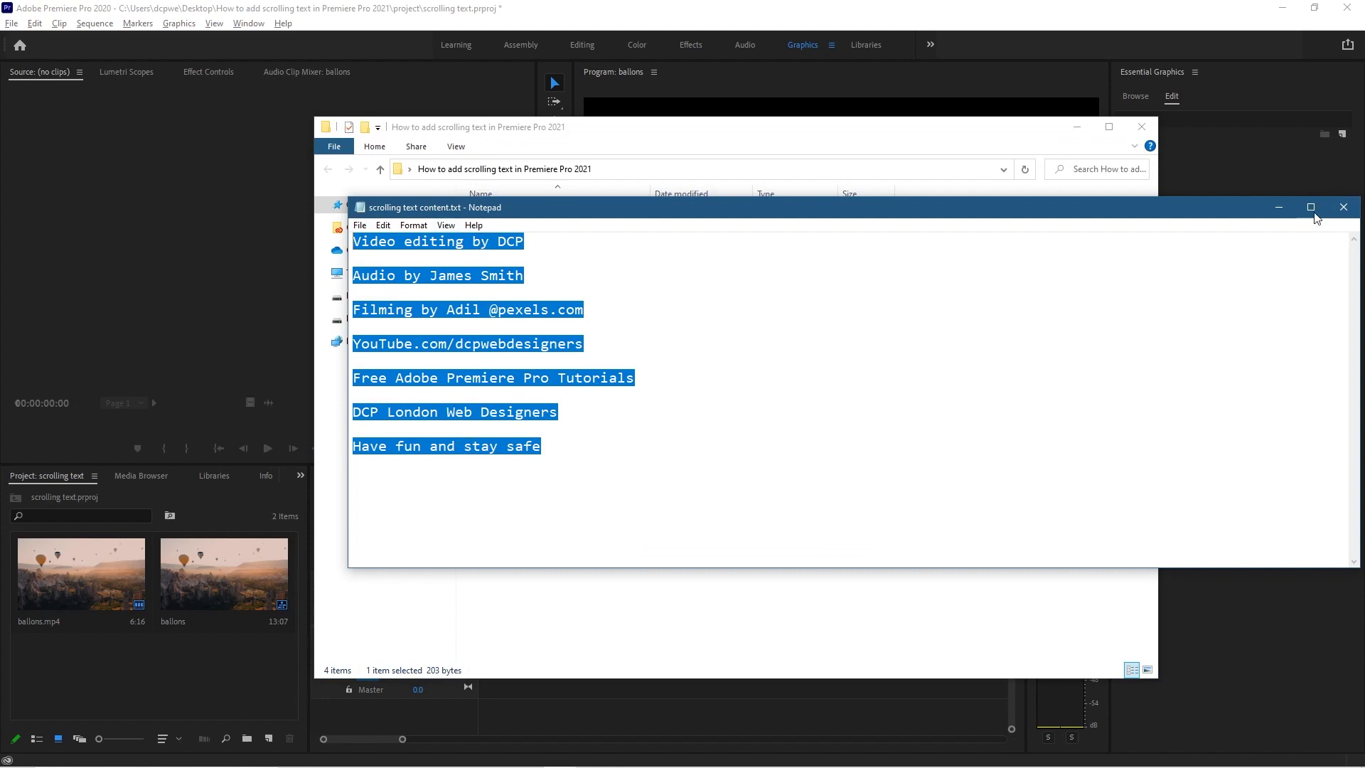
click(1343, 207)
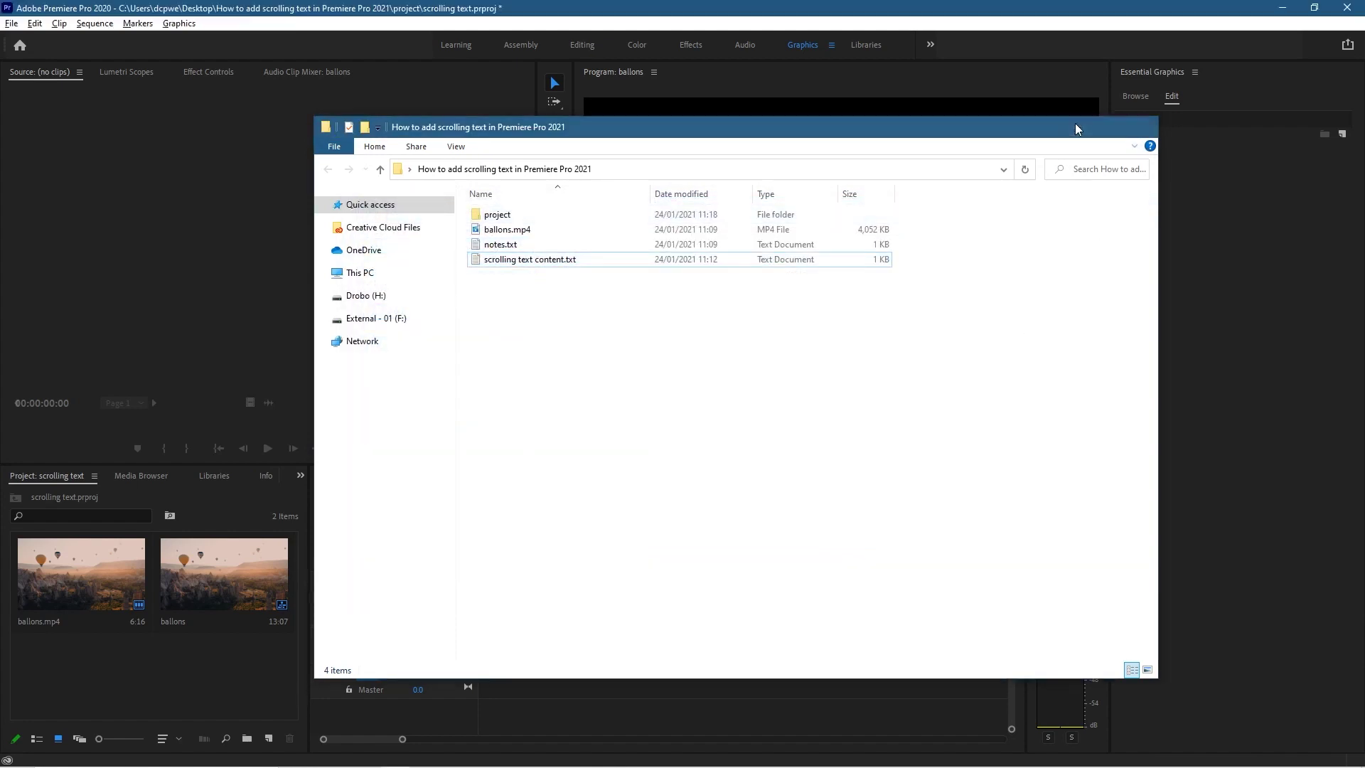
click(1075, 128)
Paste the copied credits into a new text box in the Program monitor.
click(554, 216)
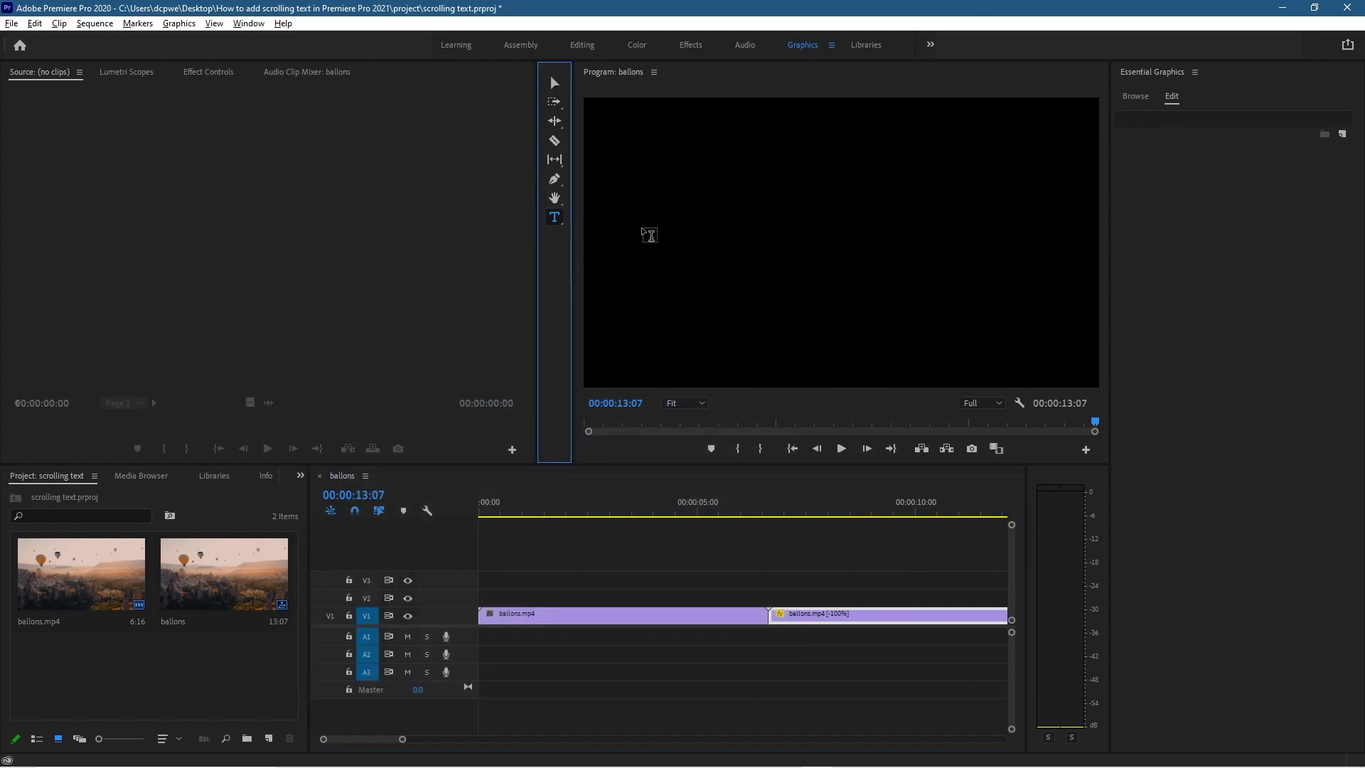
click(749, 207)
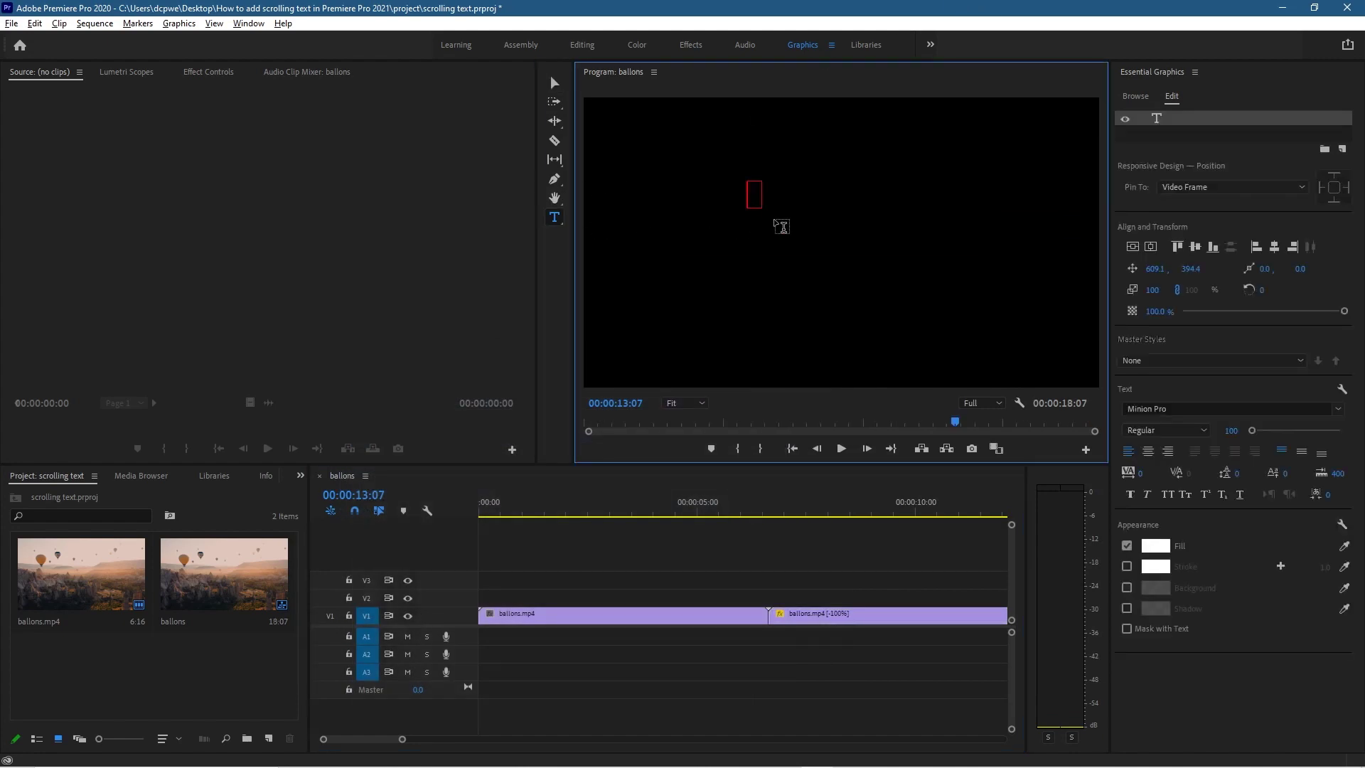
text(Video editing by DCP  Audio by James Smith  Filming by Adil @pexels.com  YouTube.com/dcpwebdesigners)
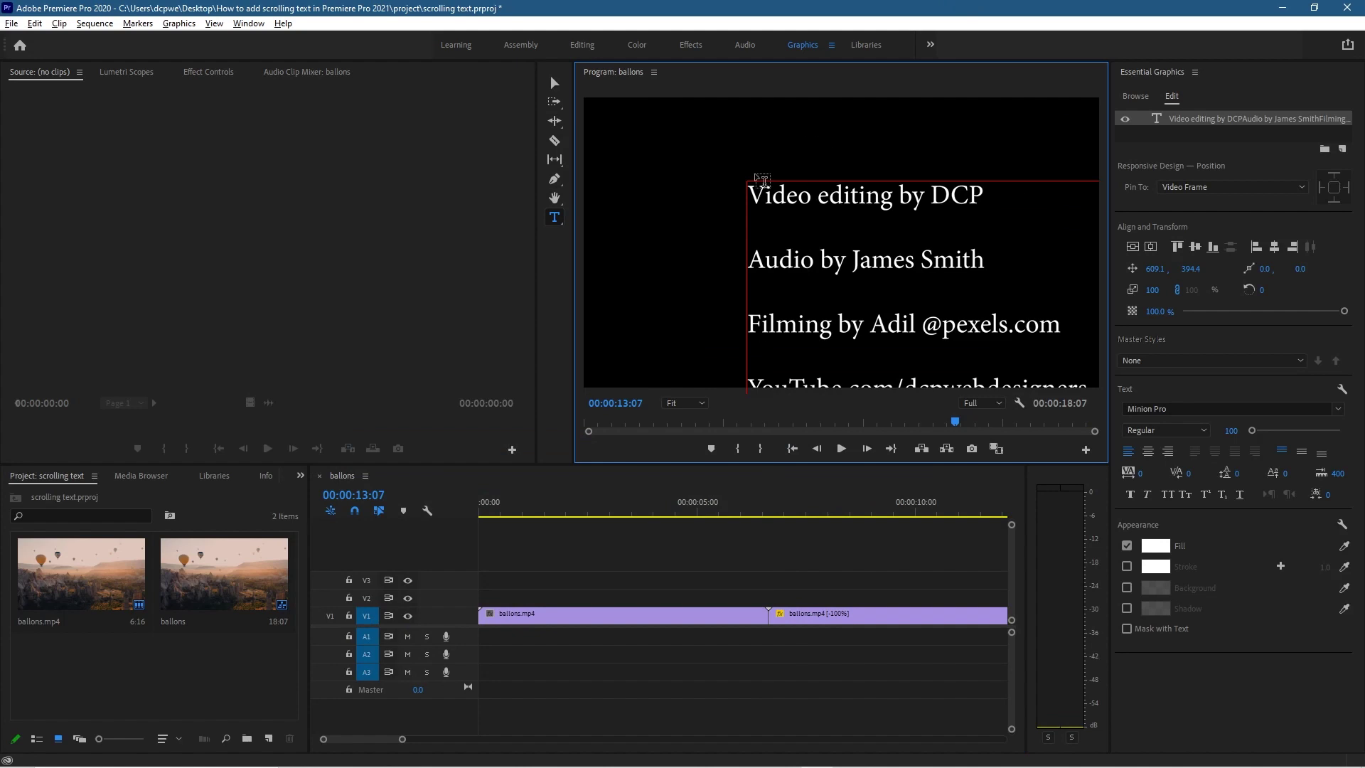
Centre the credits layer vertically and horizontally, at position 266.6, -151.6.
click(554, 83)
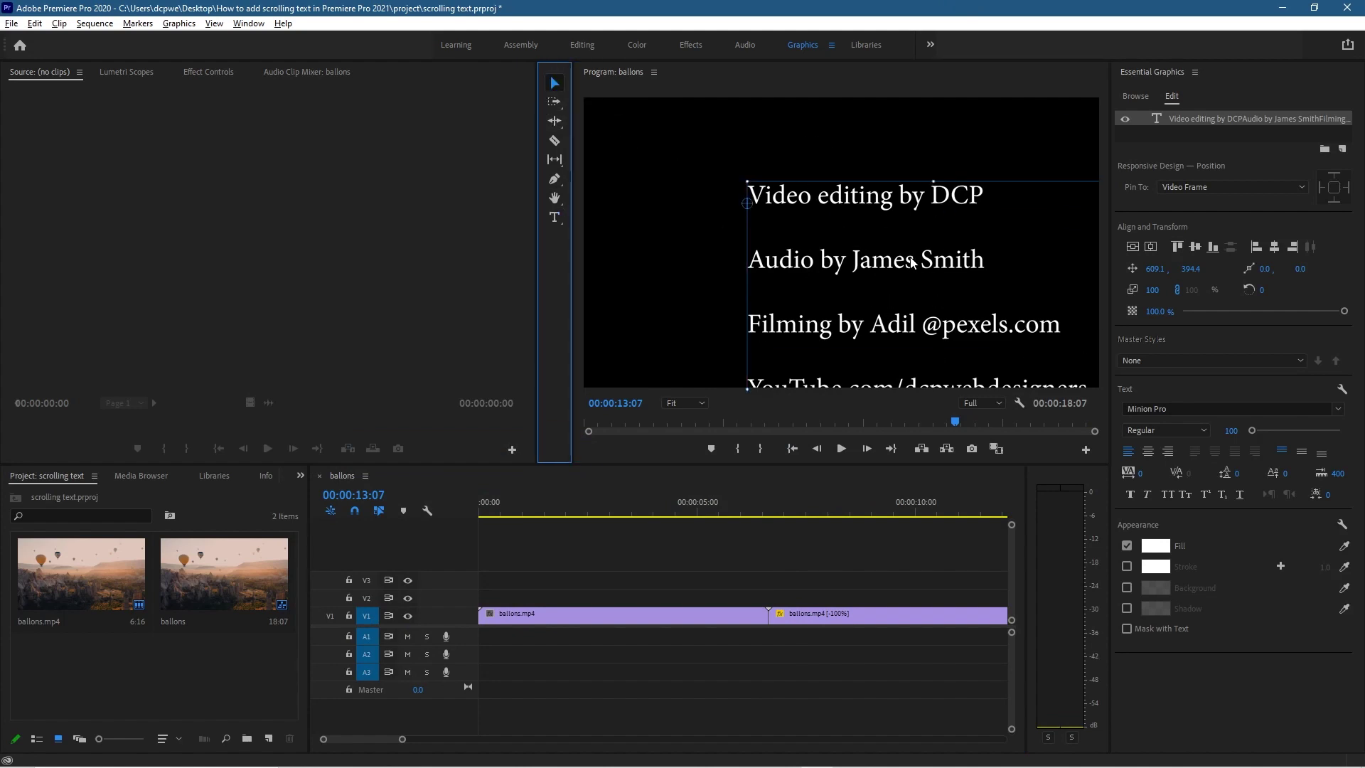
click(1132, 246)
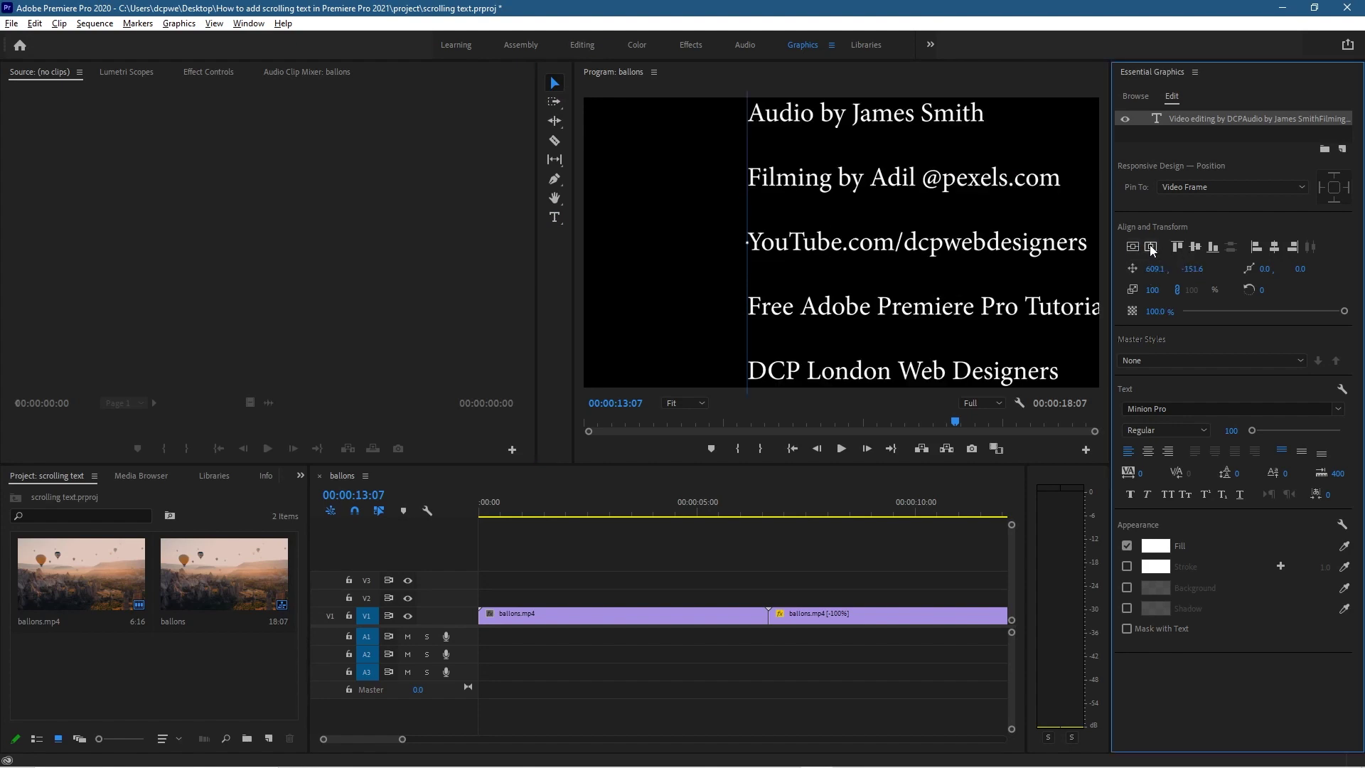
click(1152, 250)
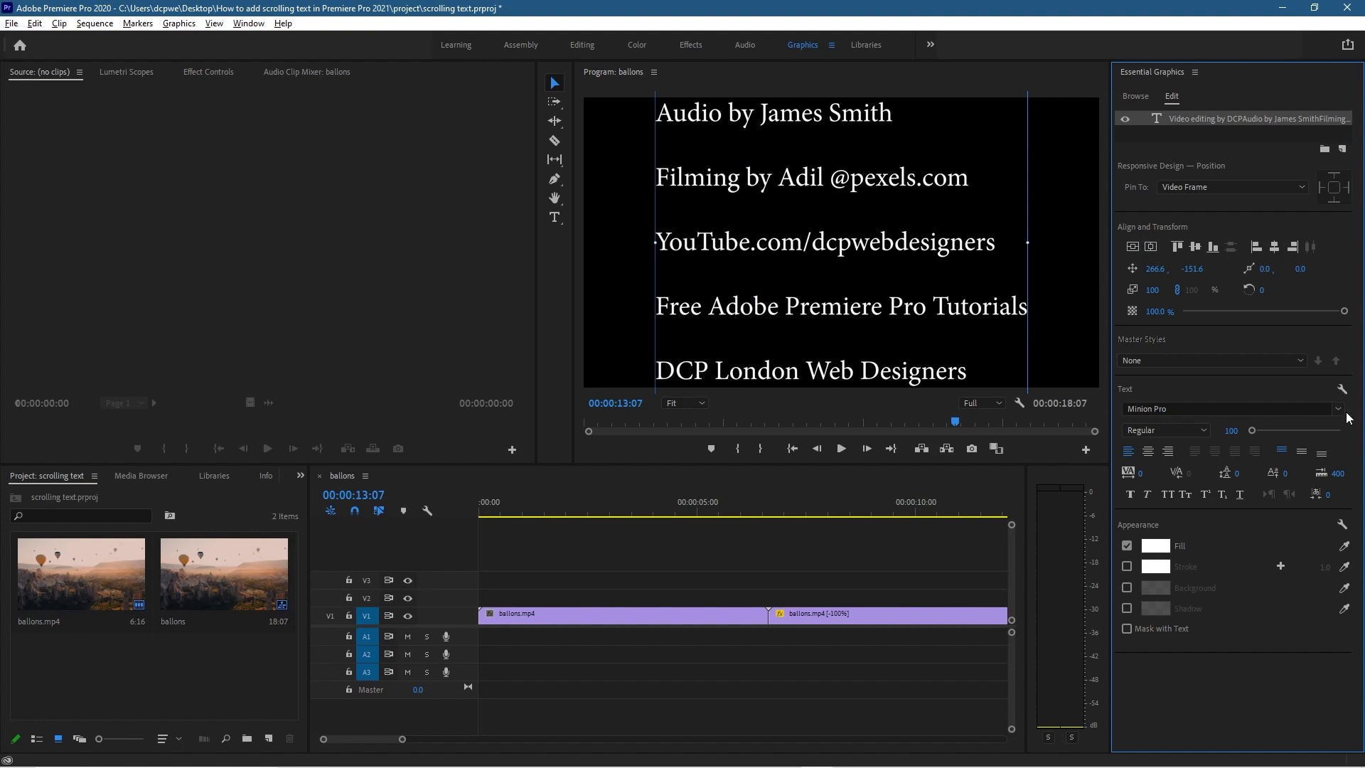
Review the credits text styling, keeping Minion Pro Regular and mixed case unchanged.
click(1338, 410)
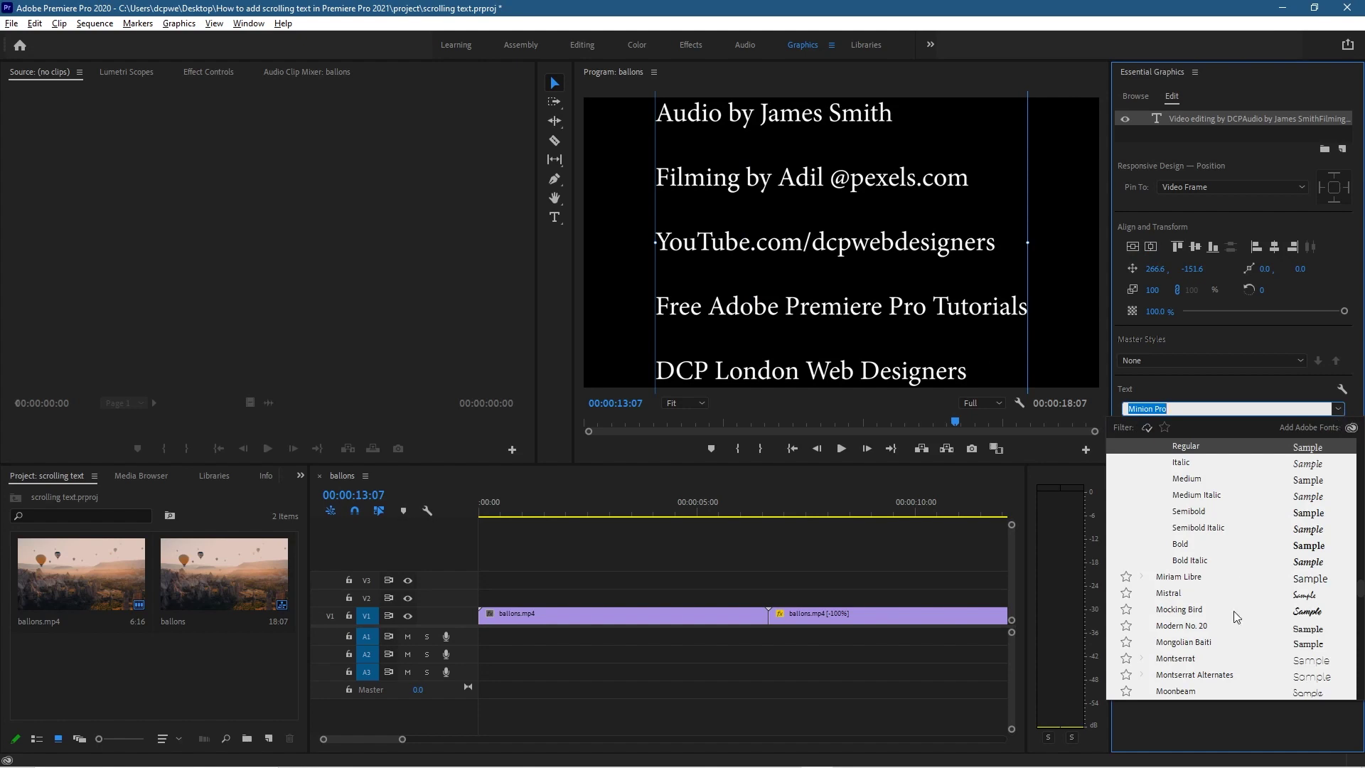
click(1190, 743)
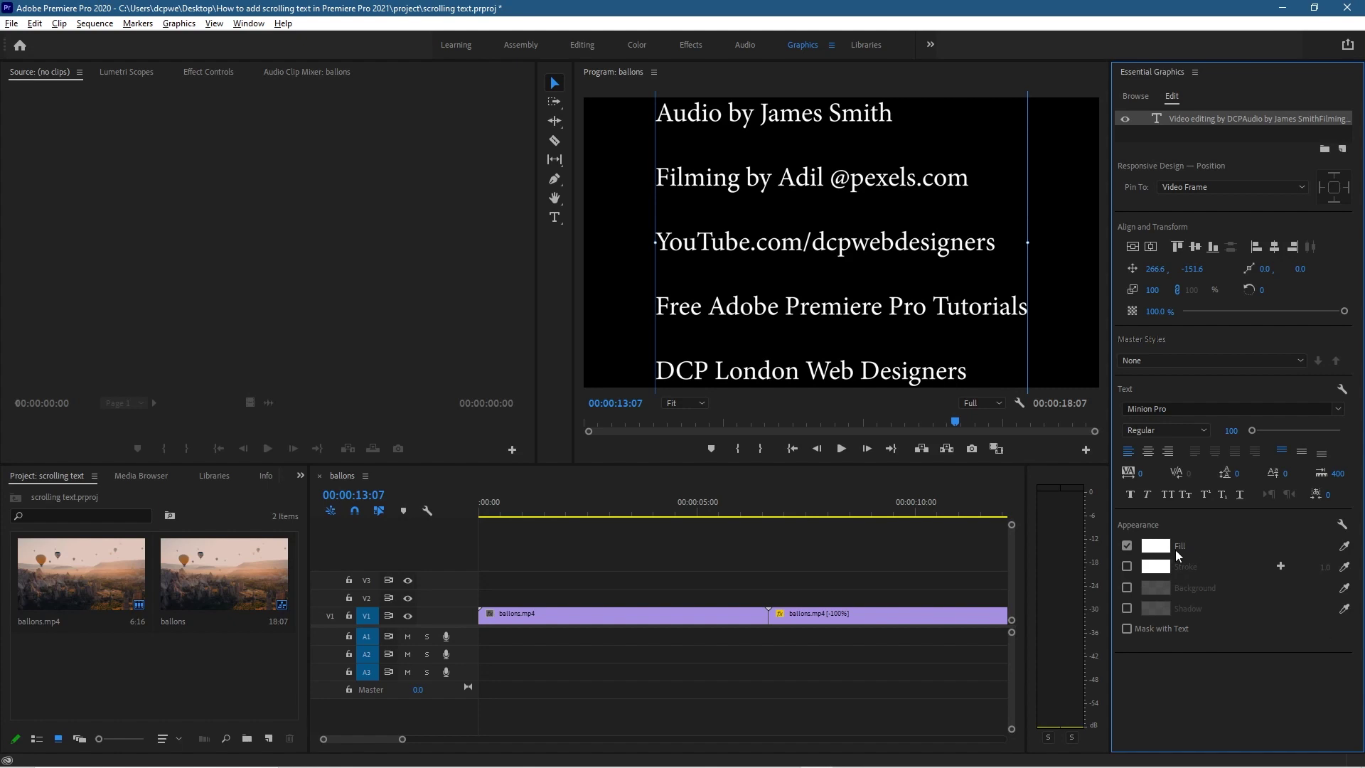
click(1166, 495)
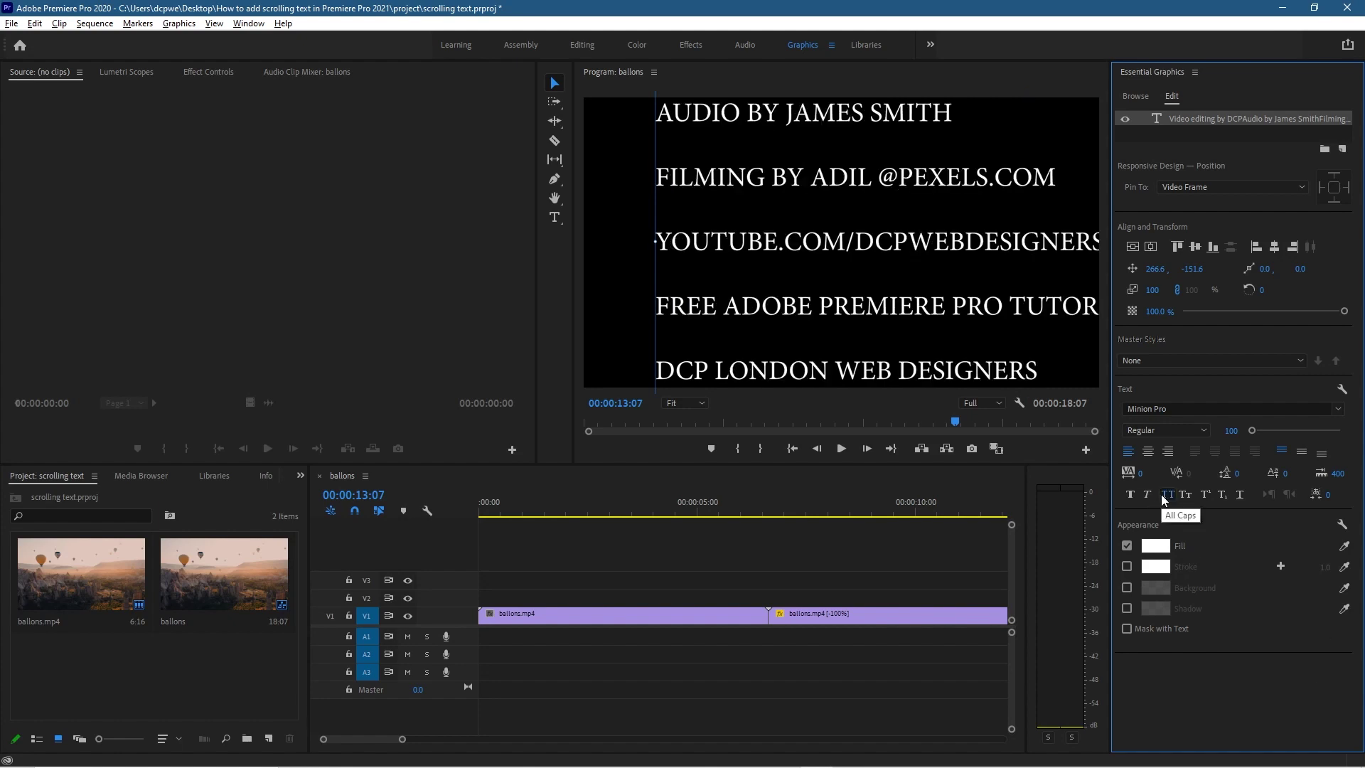
click(1165, 496)
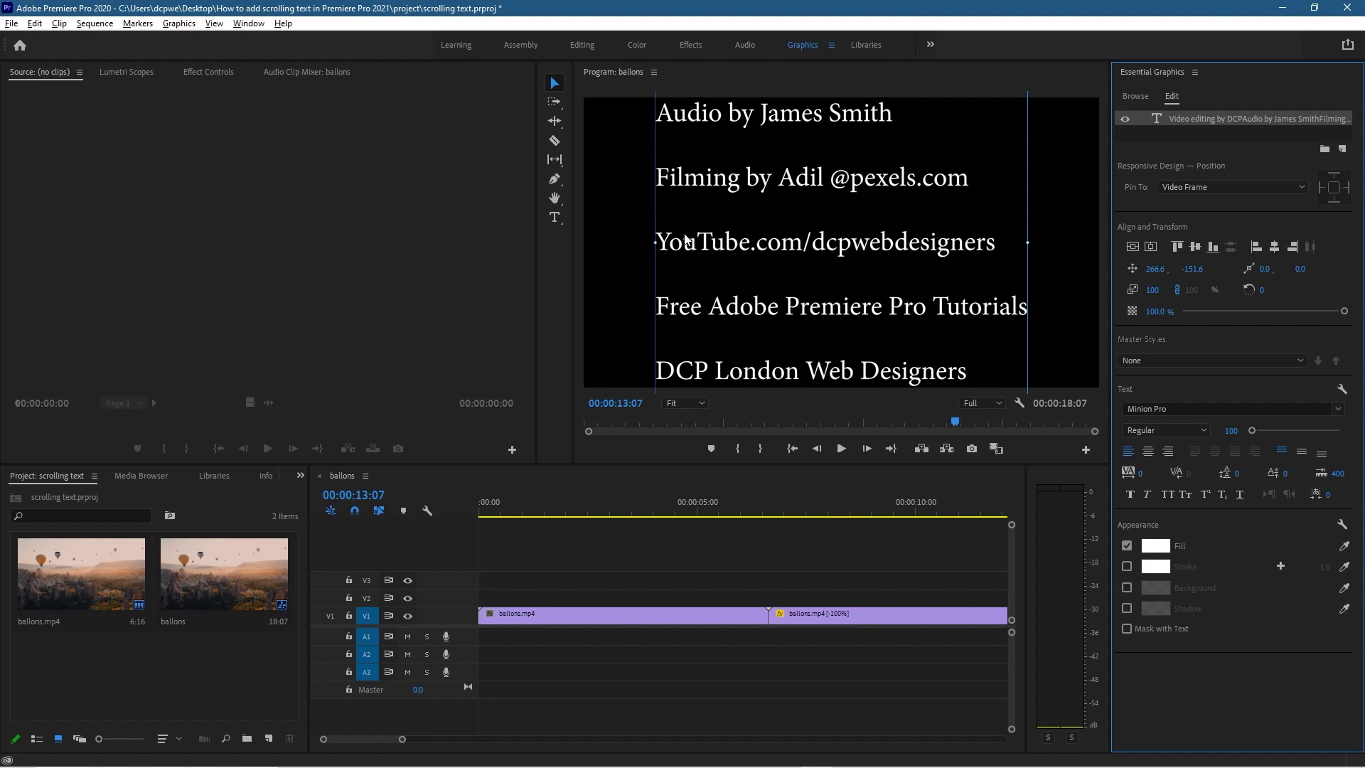
Turn on Roll for the credits graphic so it starts and ends offscreen.
click(606, 228)
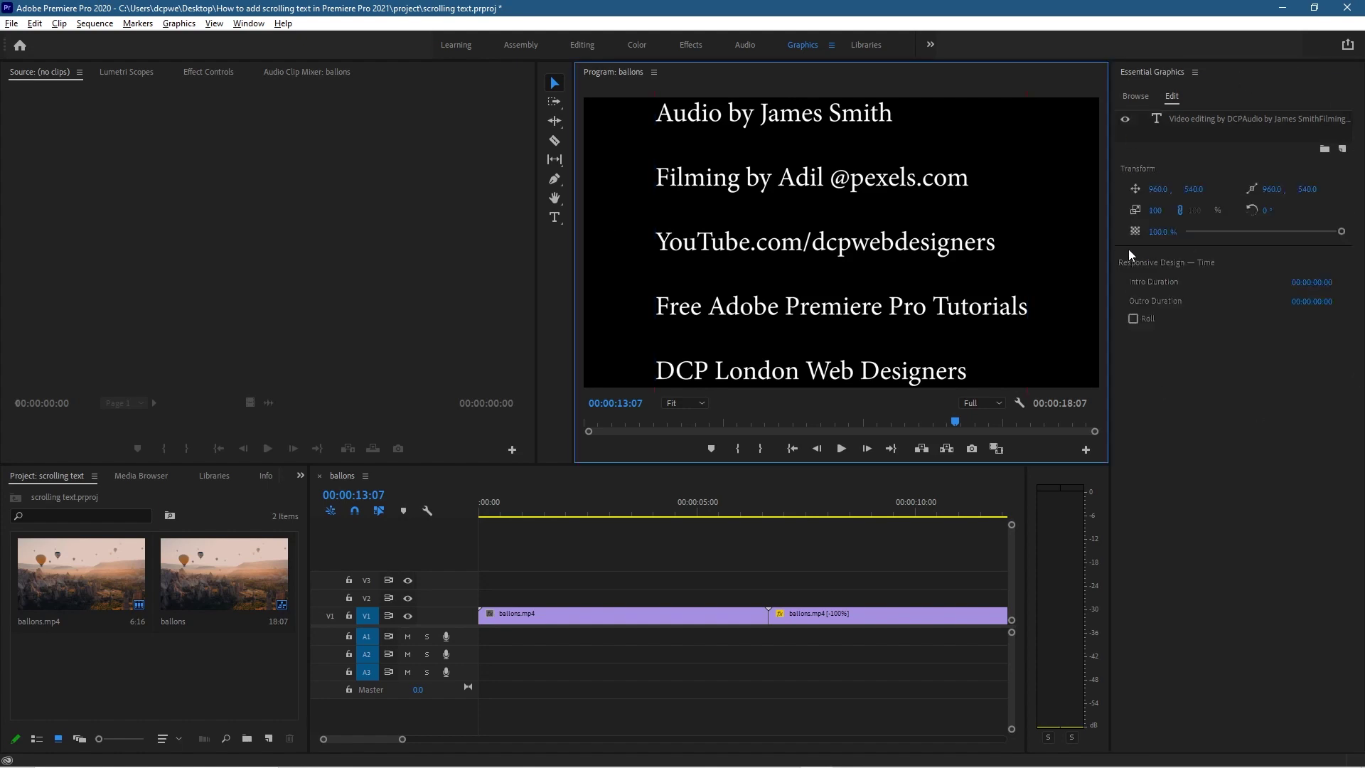
click(1135, 320)
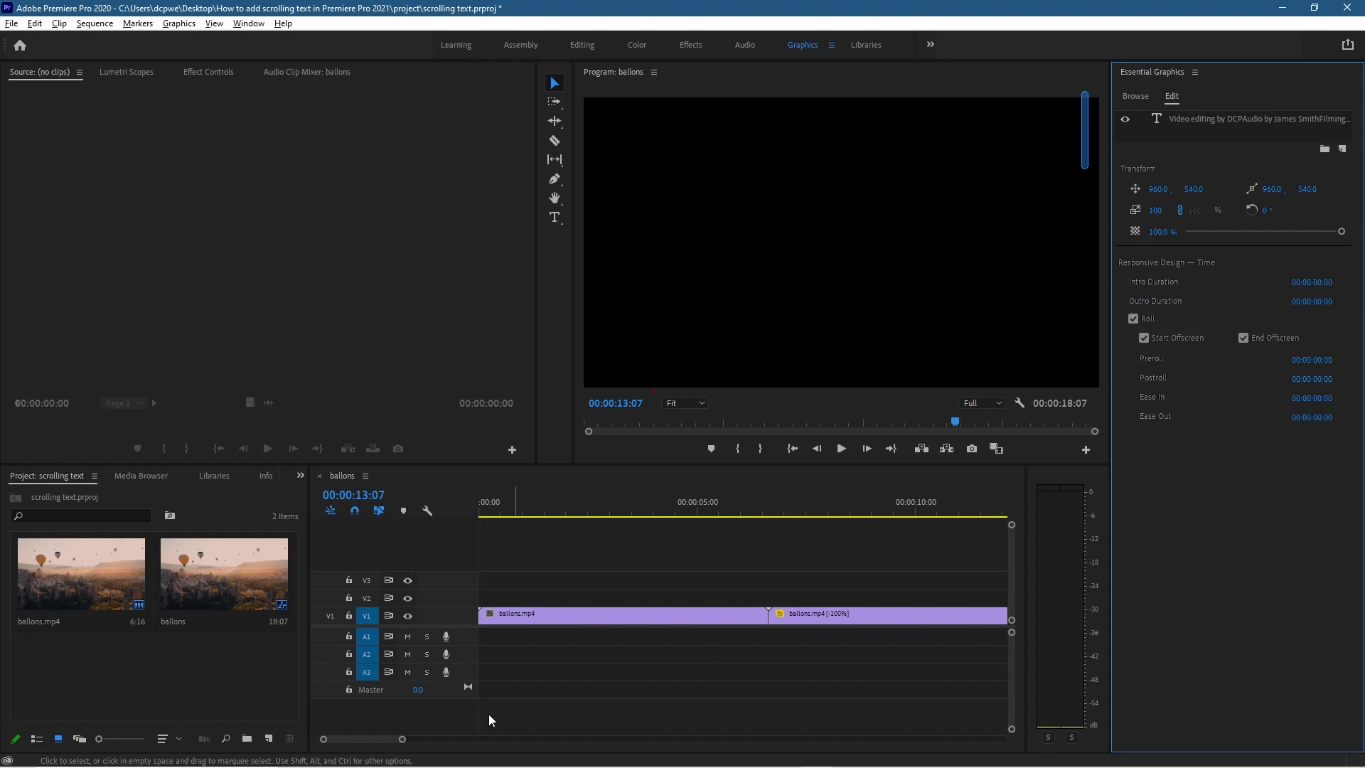
drag(352, 738, 360, 736)
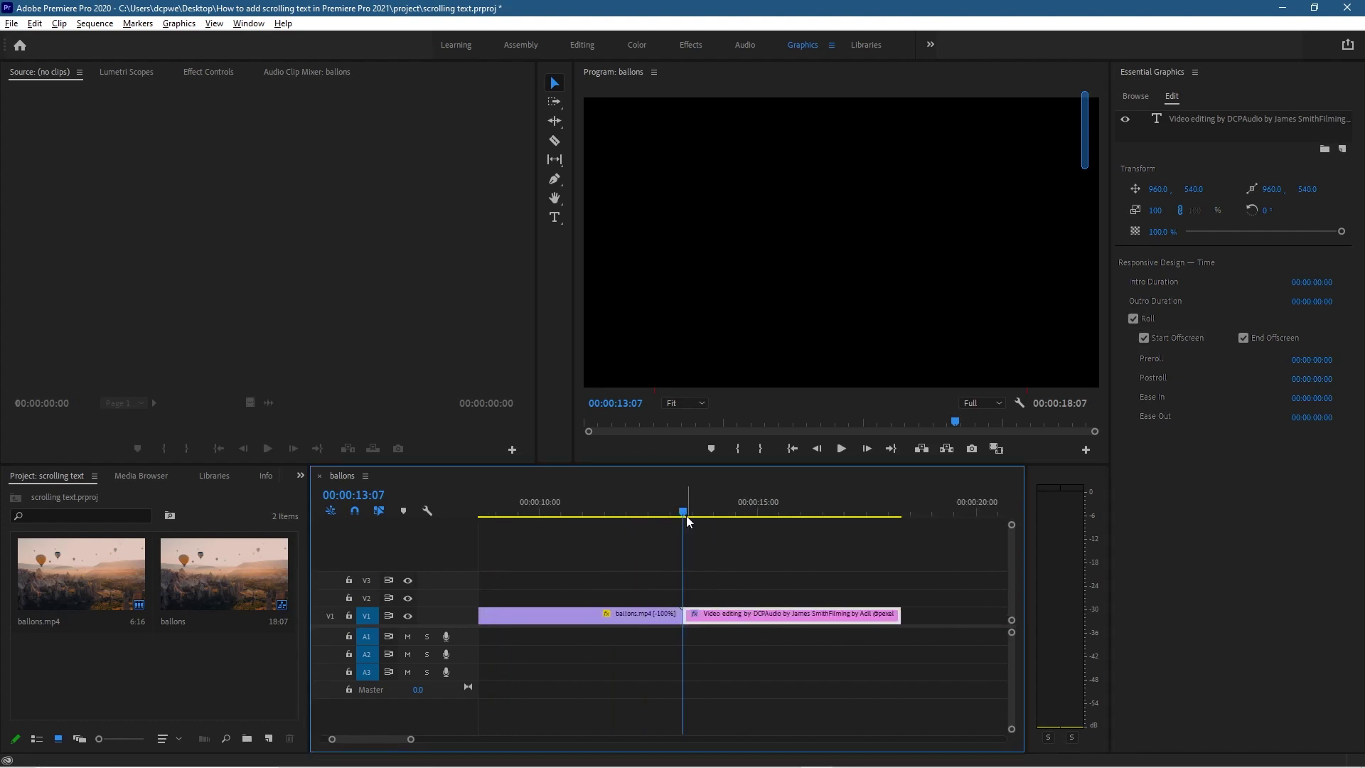
Preview the credits roll from just before the graphic, then zoom out the timeline.
drag(685, 512, 676, 558)
key(space)
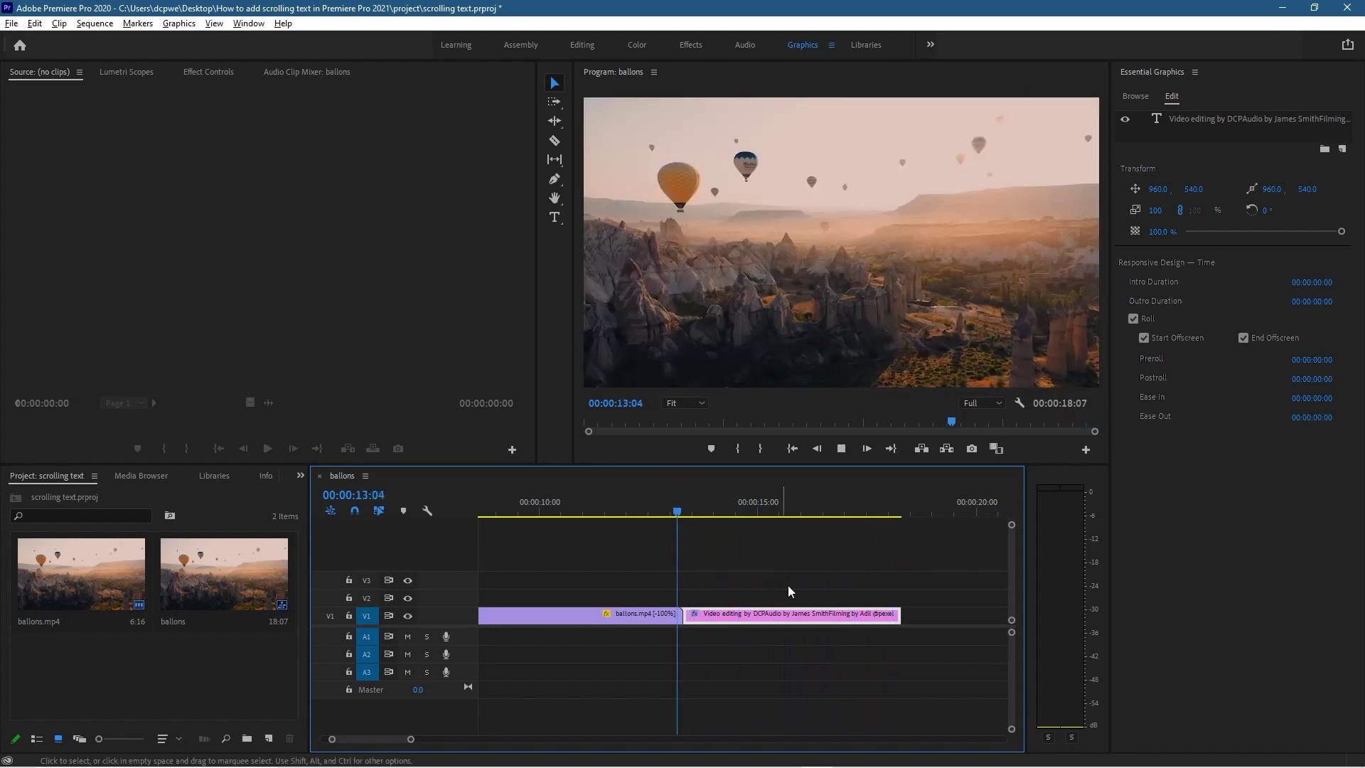
key(space)
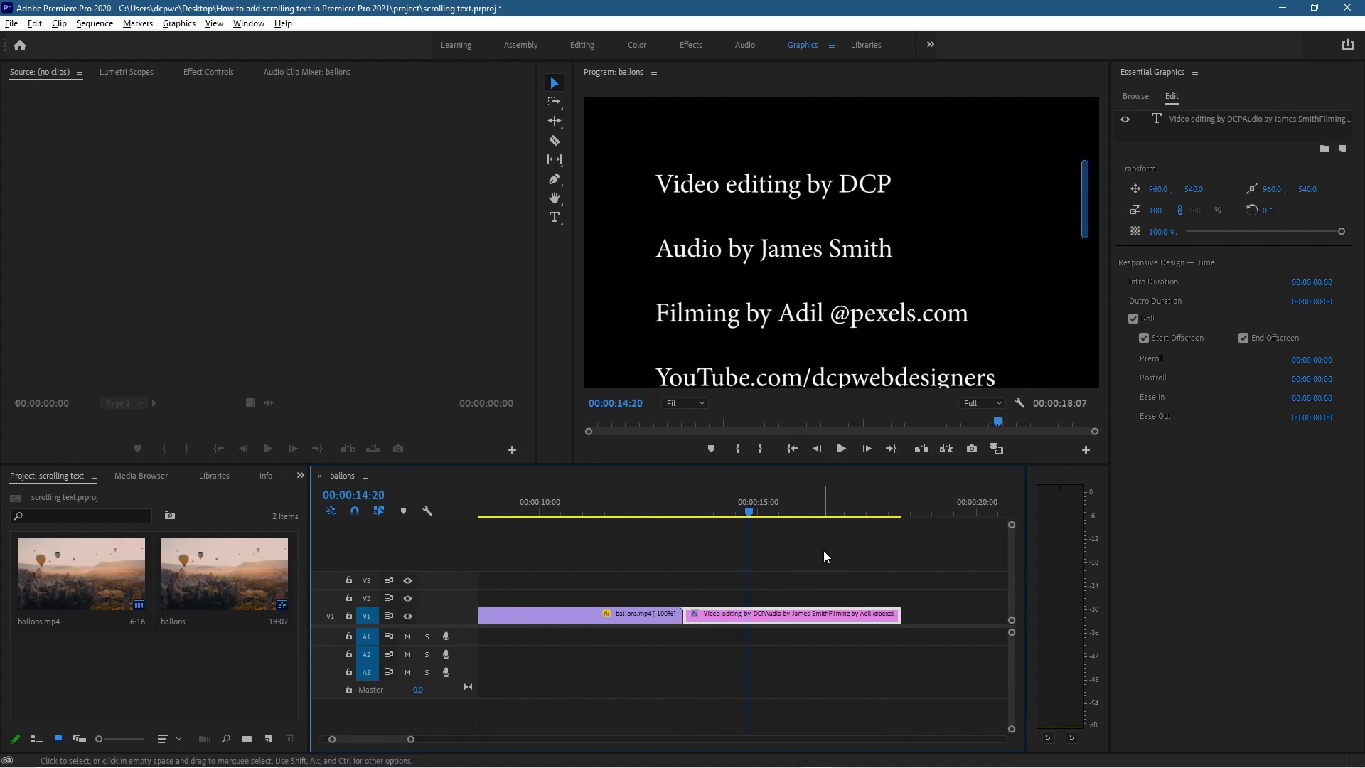
scroll(823, 550, down, 1)
scroll(823, 551, down, 5)
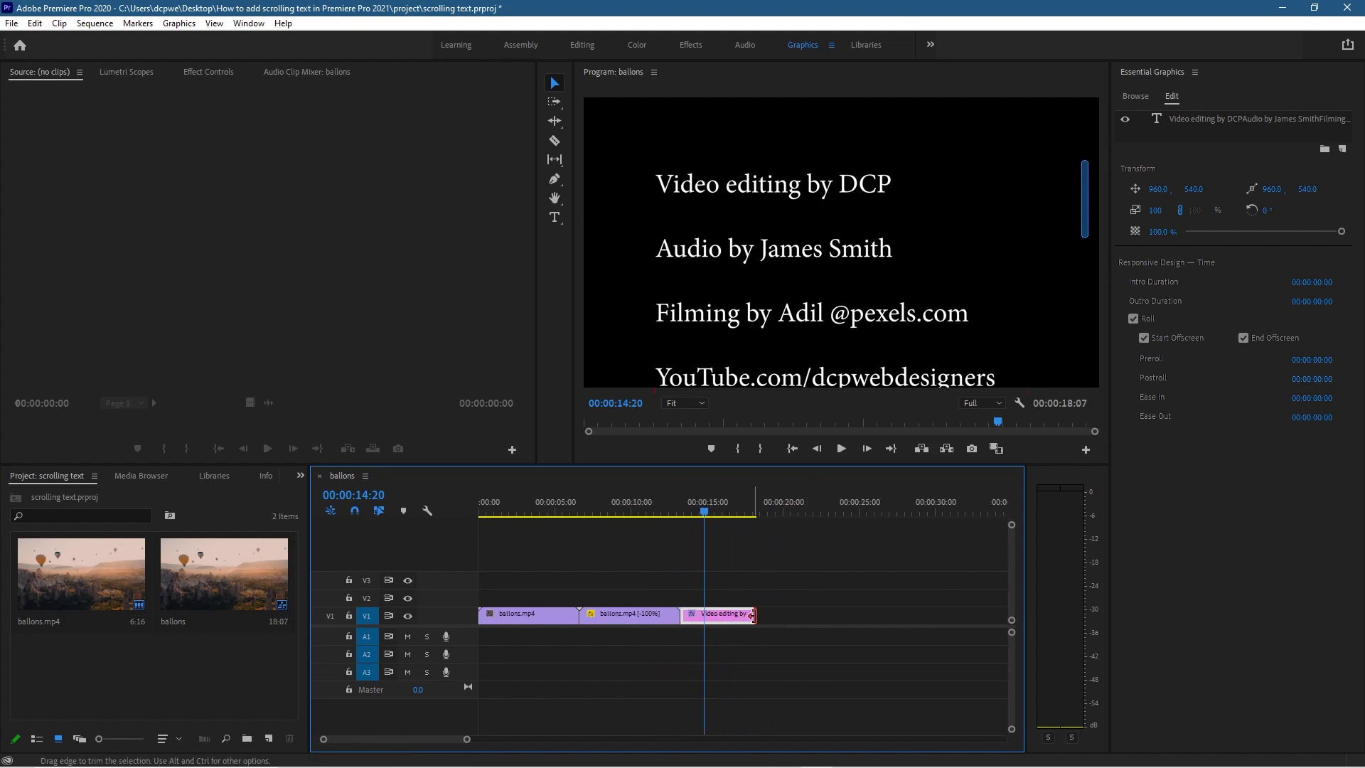
Extend the credits clip to about 17:07 and preview the slower roll from just before it.
drag(750, 615, 938, 619)
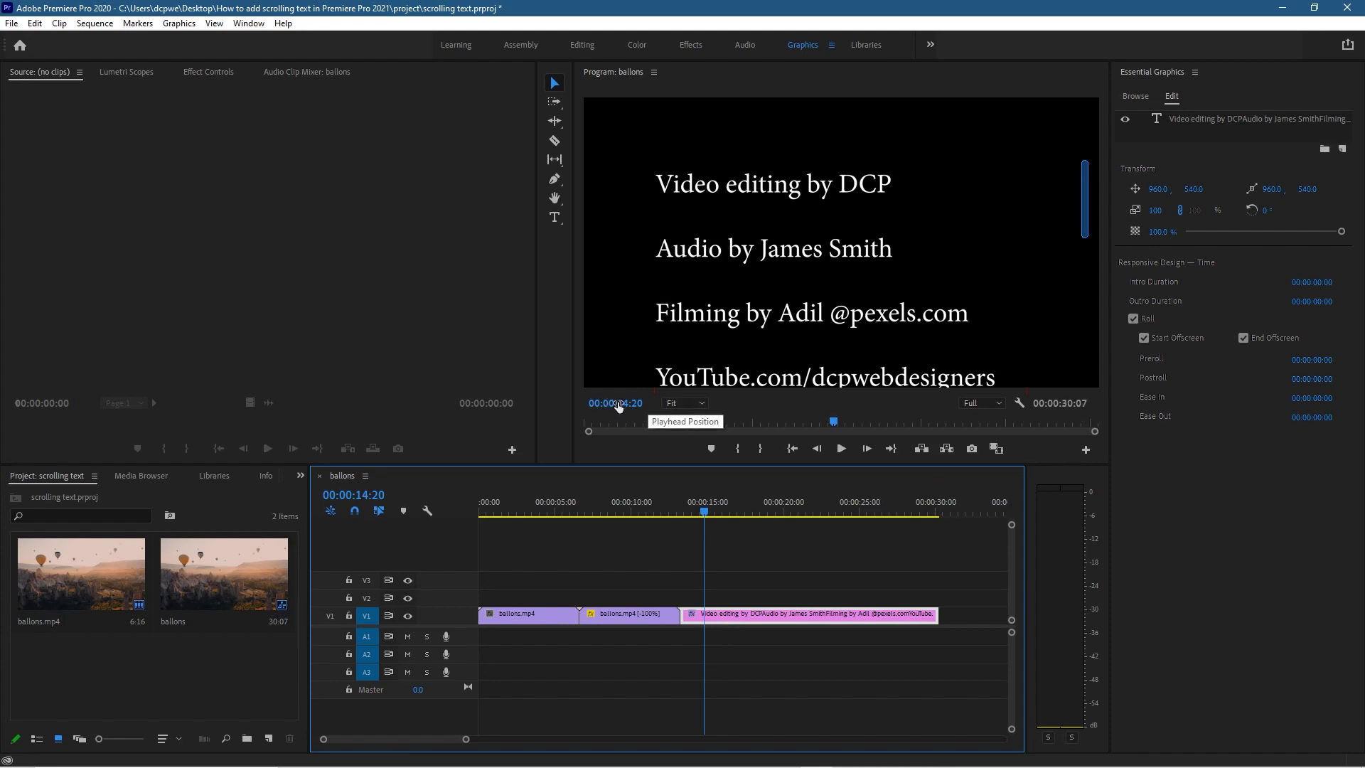
drag(709, 508, 681, 508)
key(space)
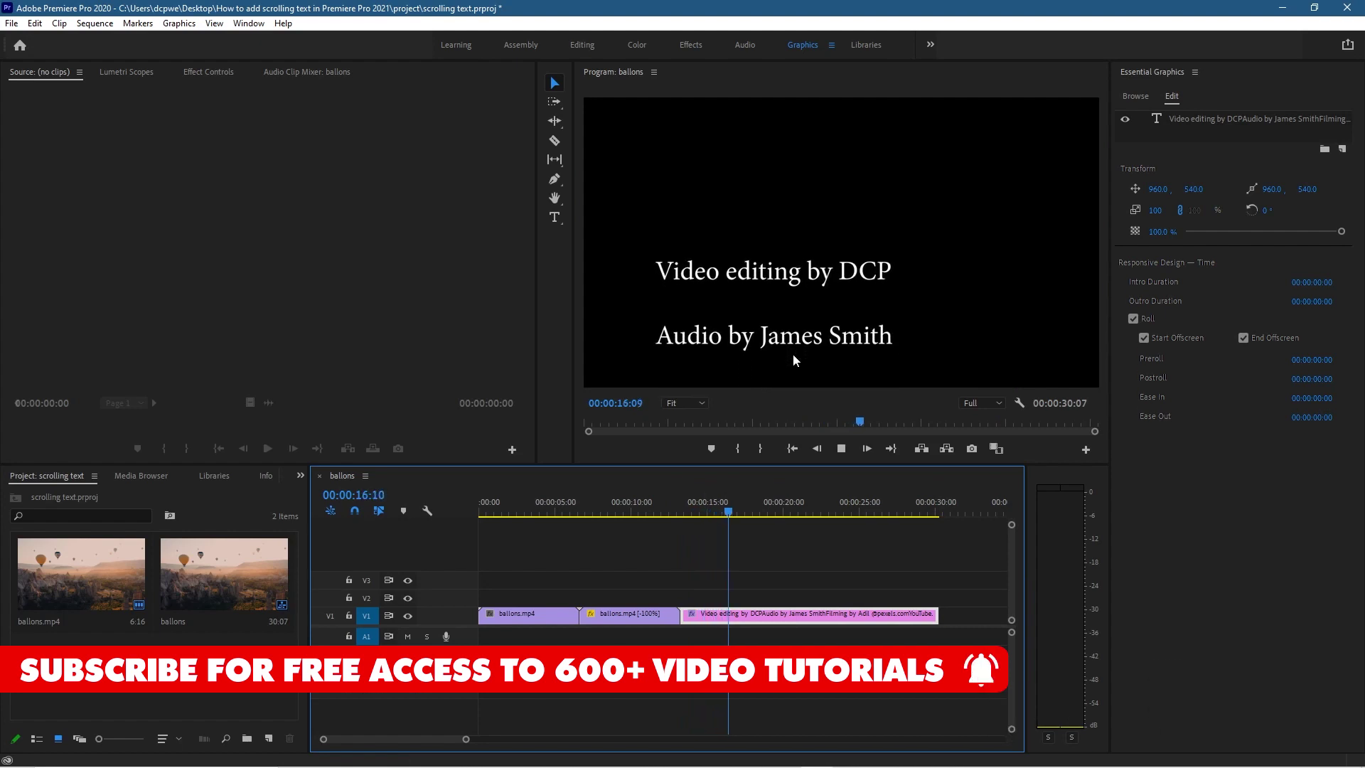
click(841, 449)
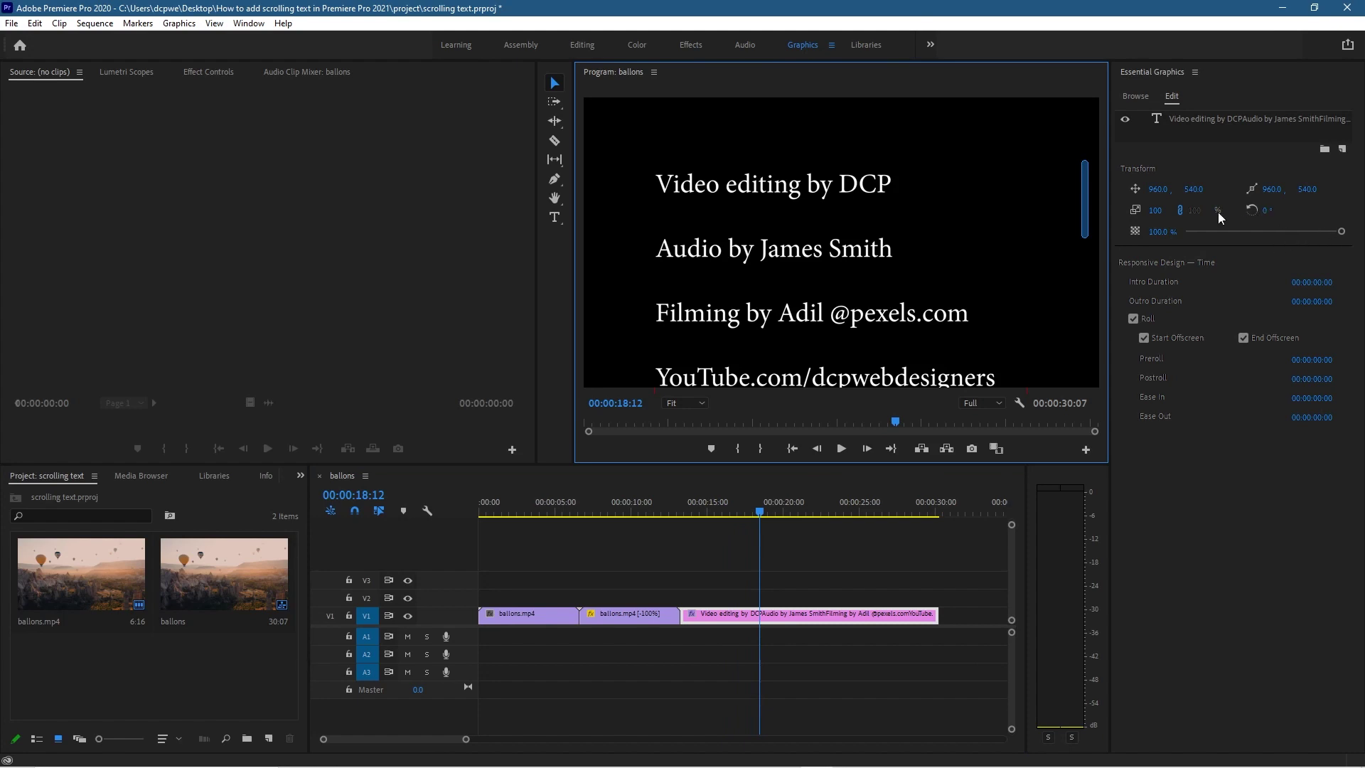
drag(1153, 210, 1117, 211)
mouse_move(758, 509)
mouse_down()
mouse_move(680, 517)
mouse_move(868, 527)
mouse_move(770, 529)
mouse_up()
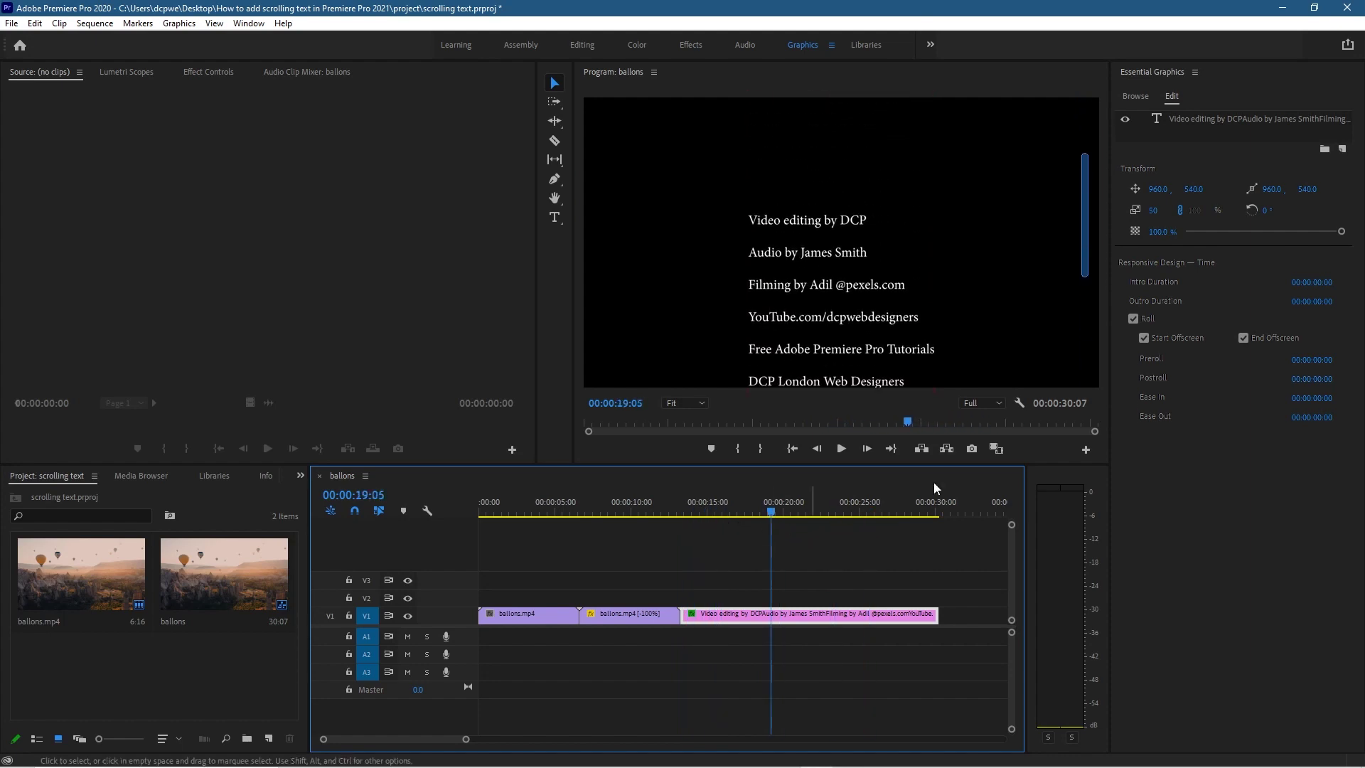
click(1152, 212)
text(50100)
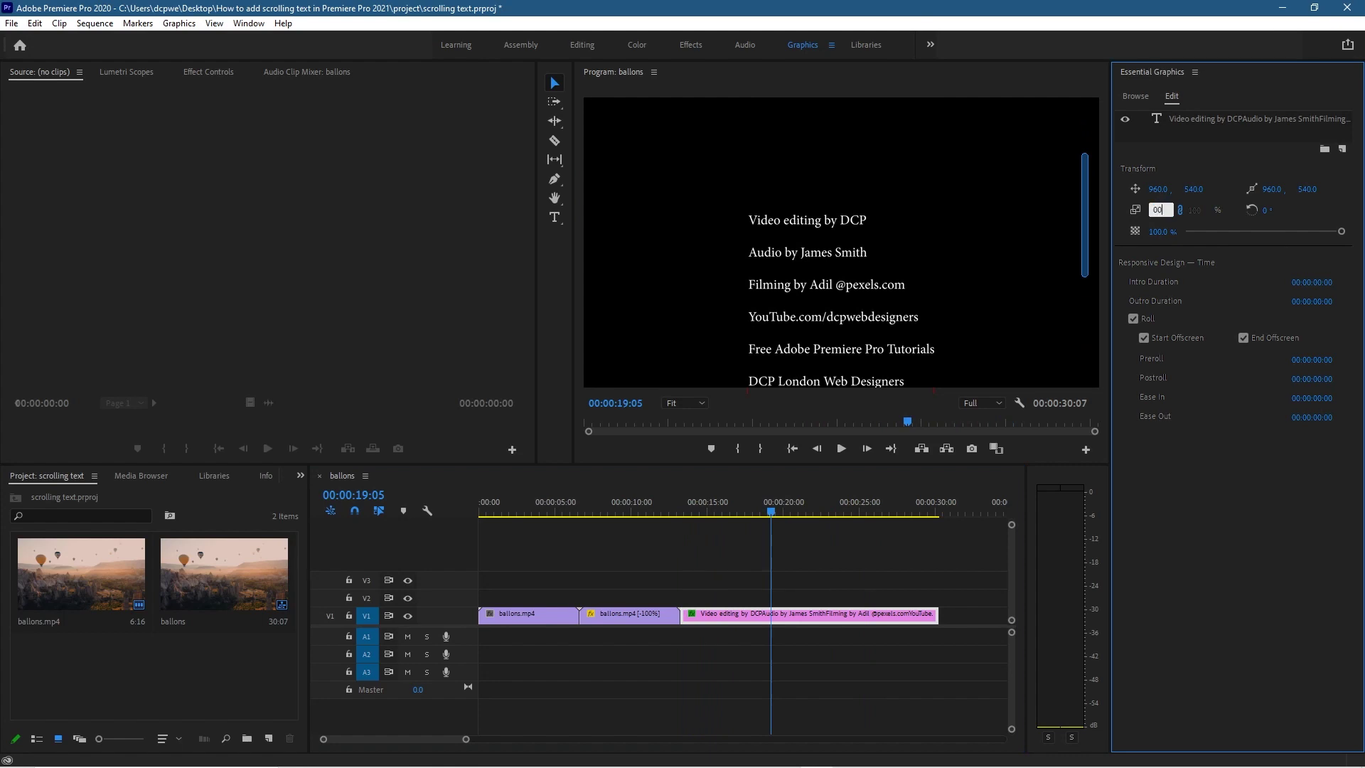
key(Return)
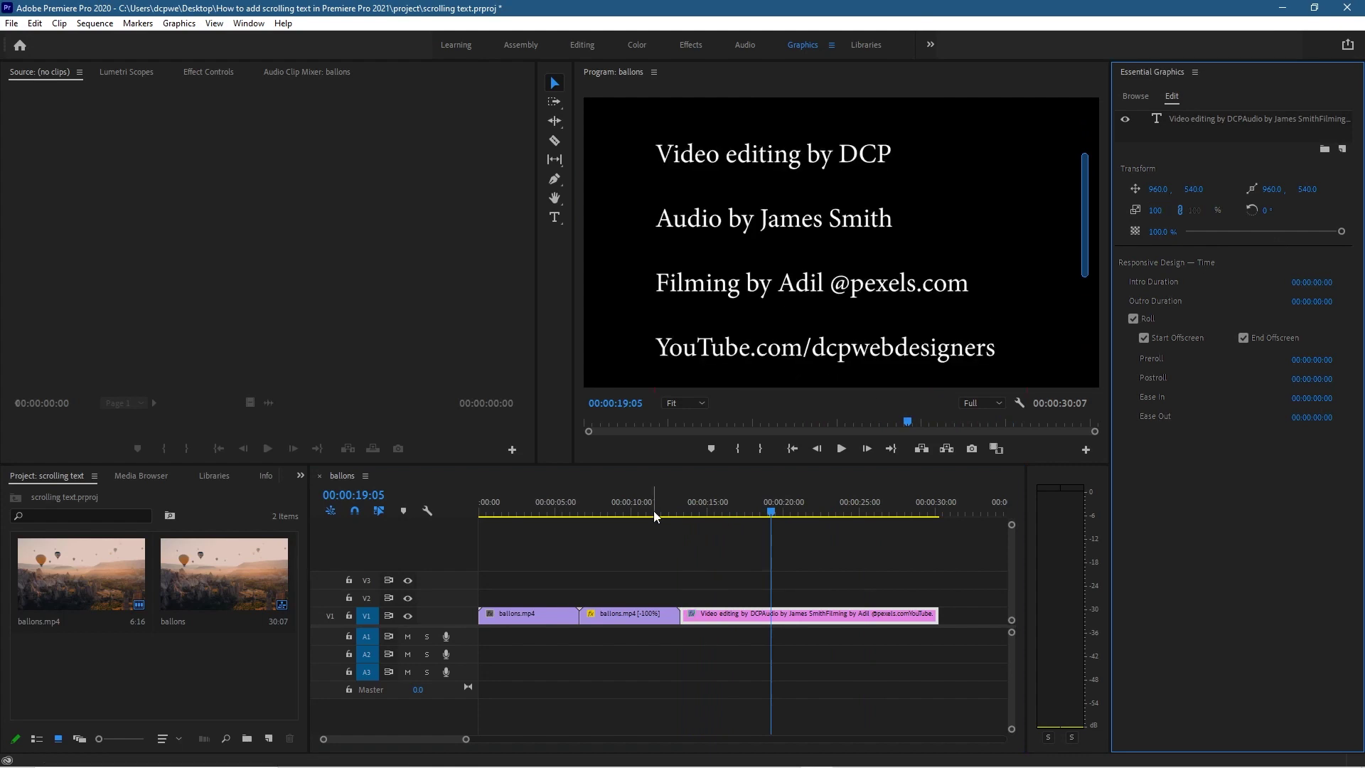
click(654, 510)
key(space)
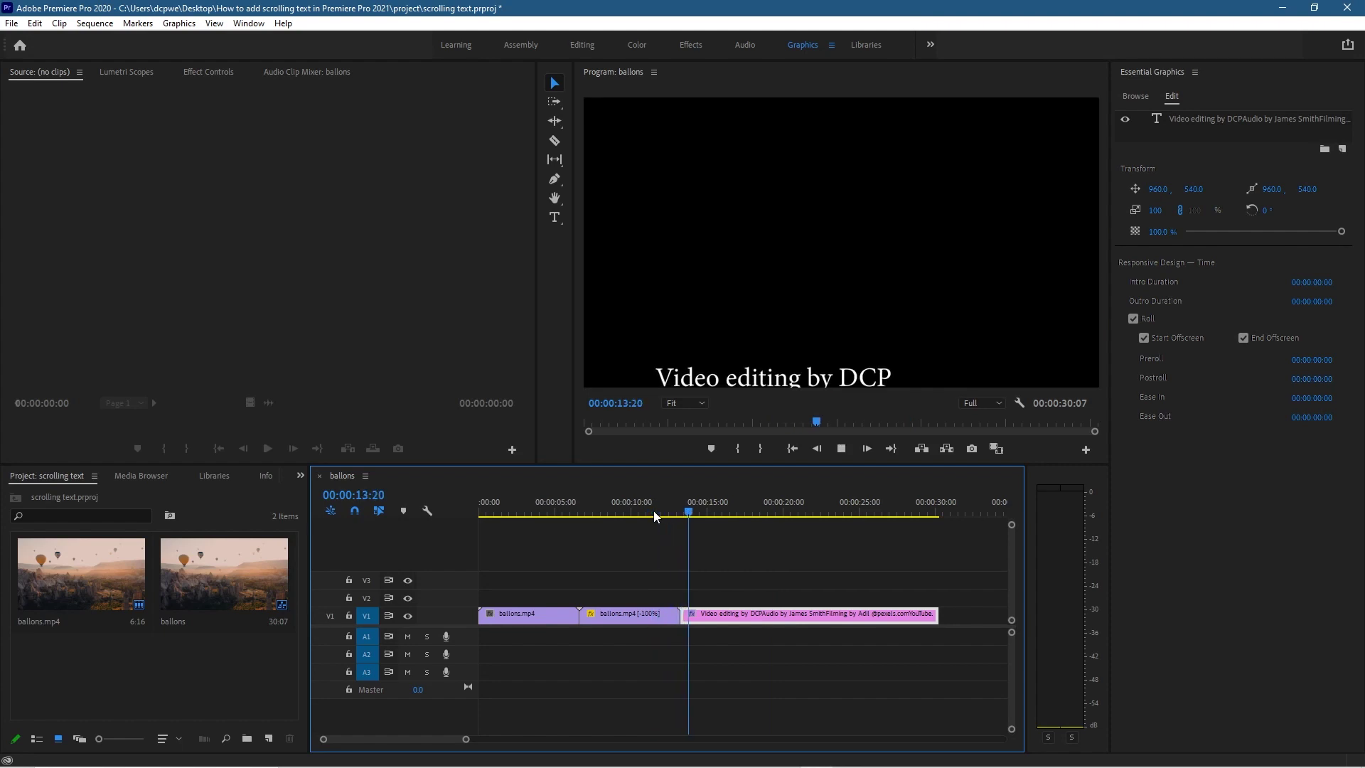
key(space)
click(625, 509)
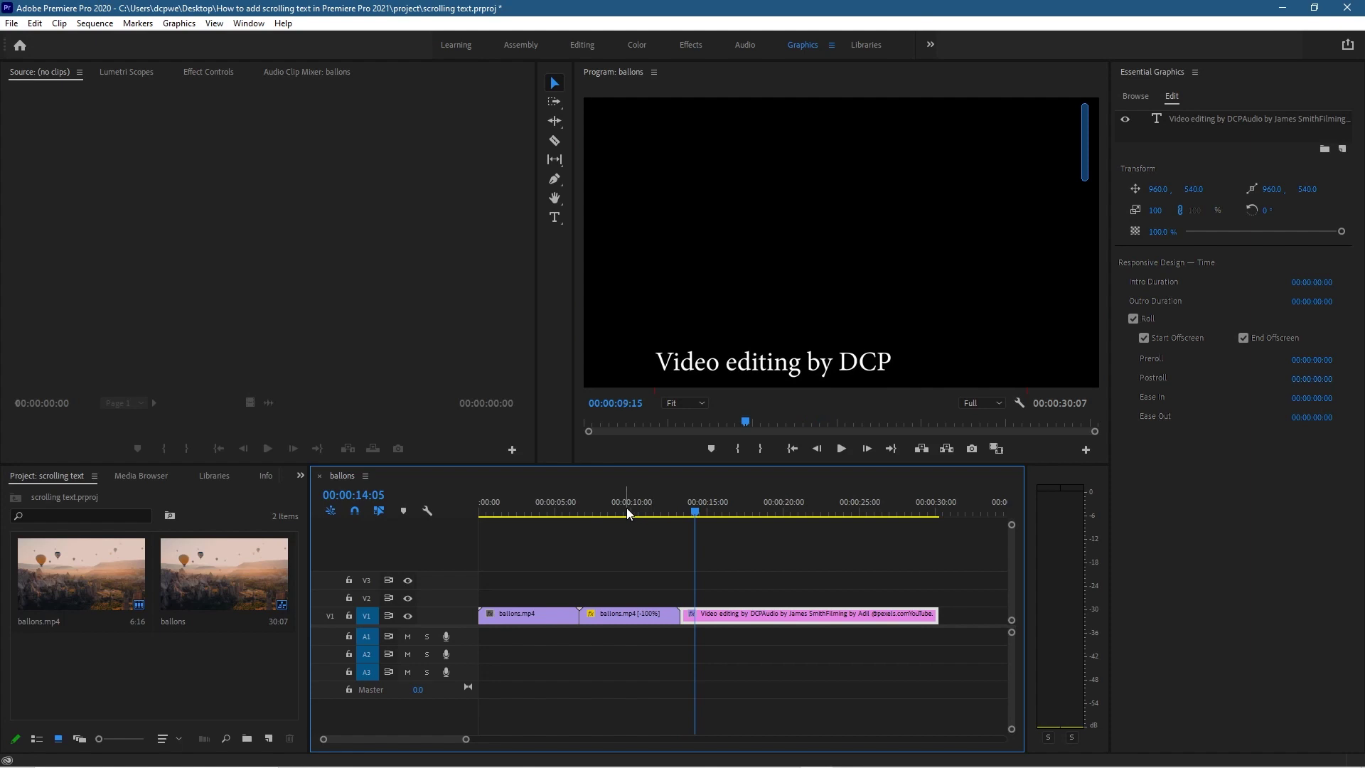
Switch to the All Panels workspace.
click(250, 25)
mouse_move(270, 39)
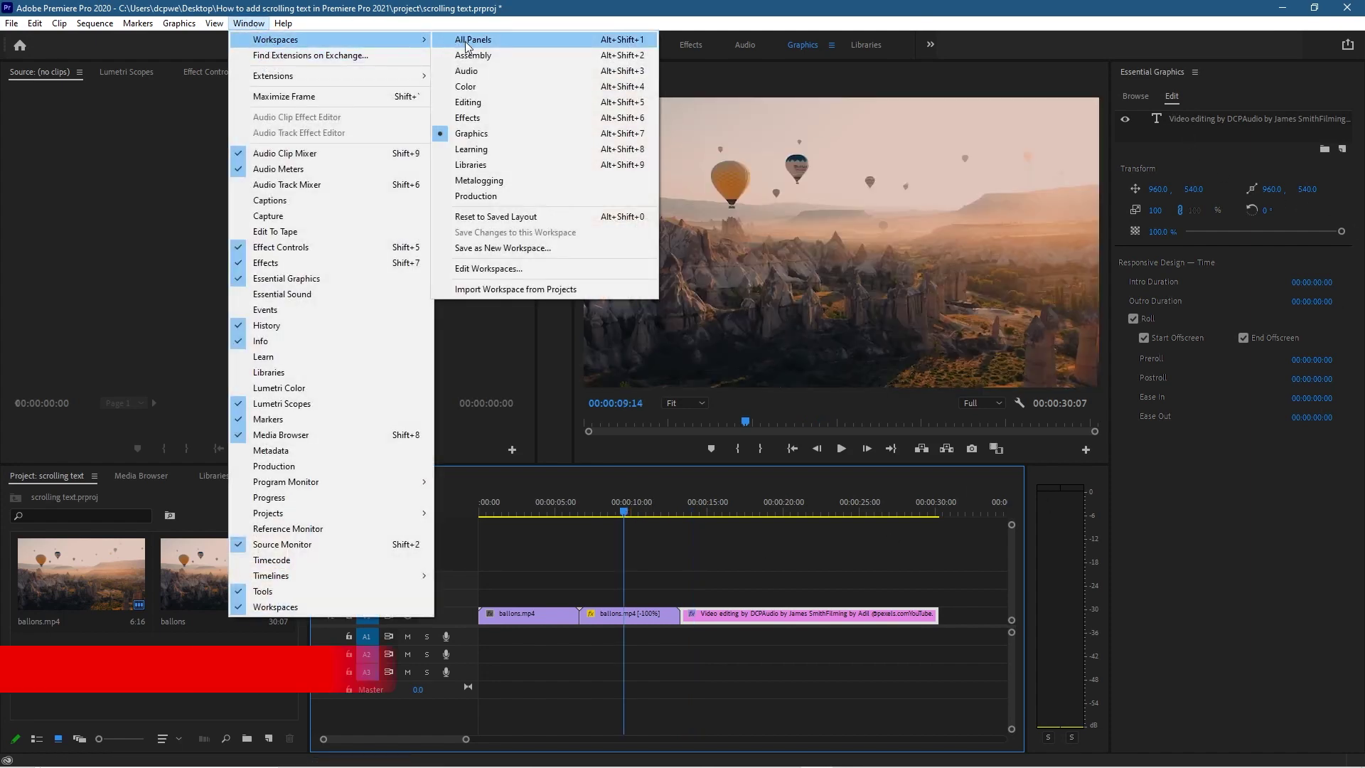
click(467, 42)
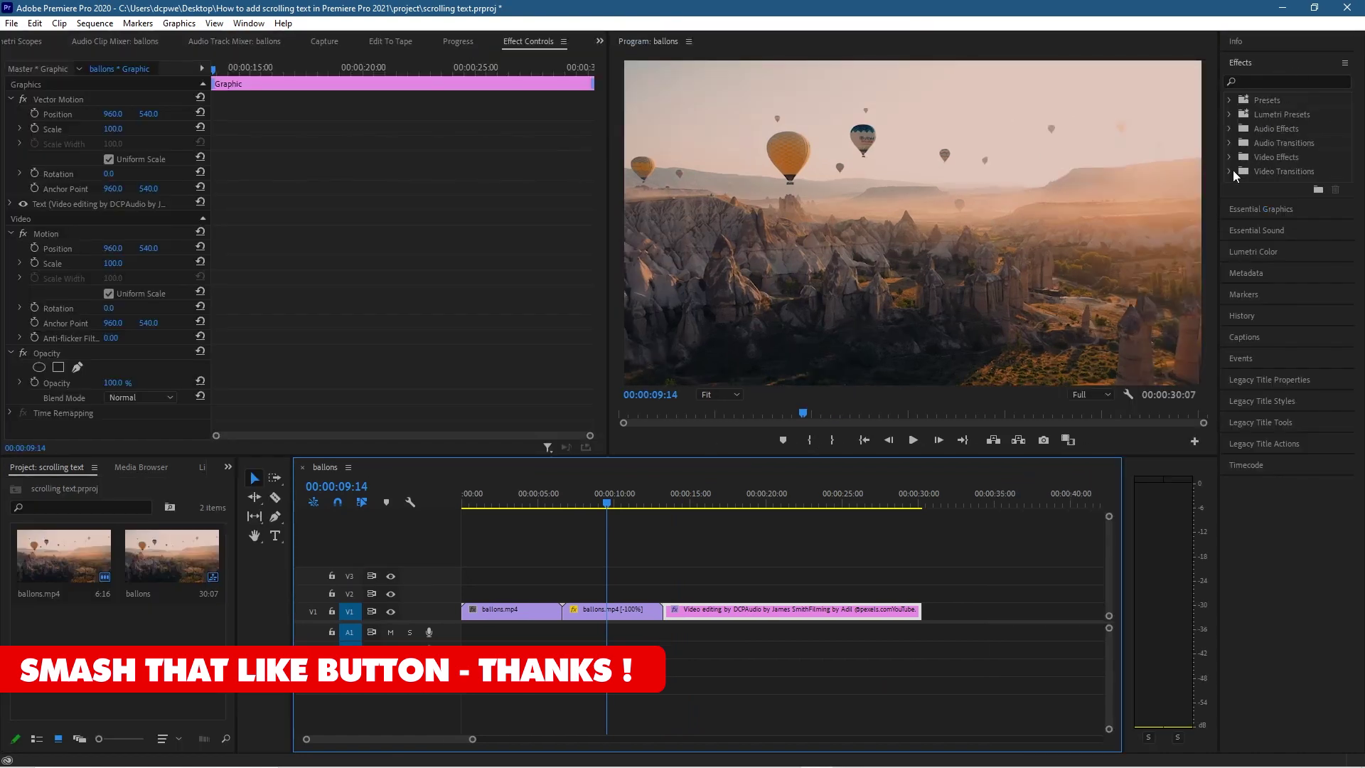
Add Cross Dissolve between the reversed clip and the credits, and at the first clip's start.
click(1230, 171)
click(1236, 199)
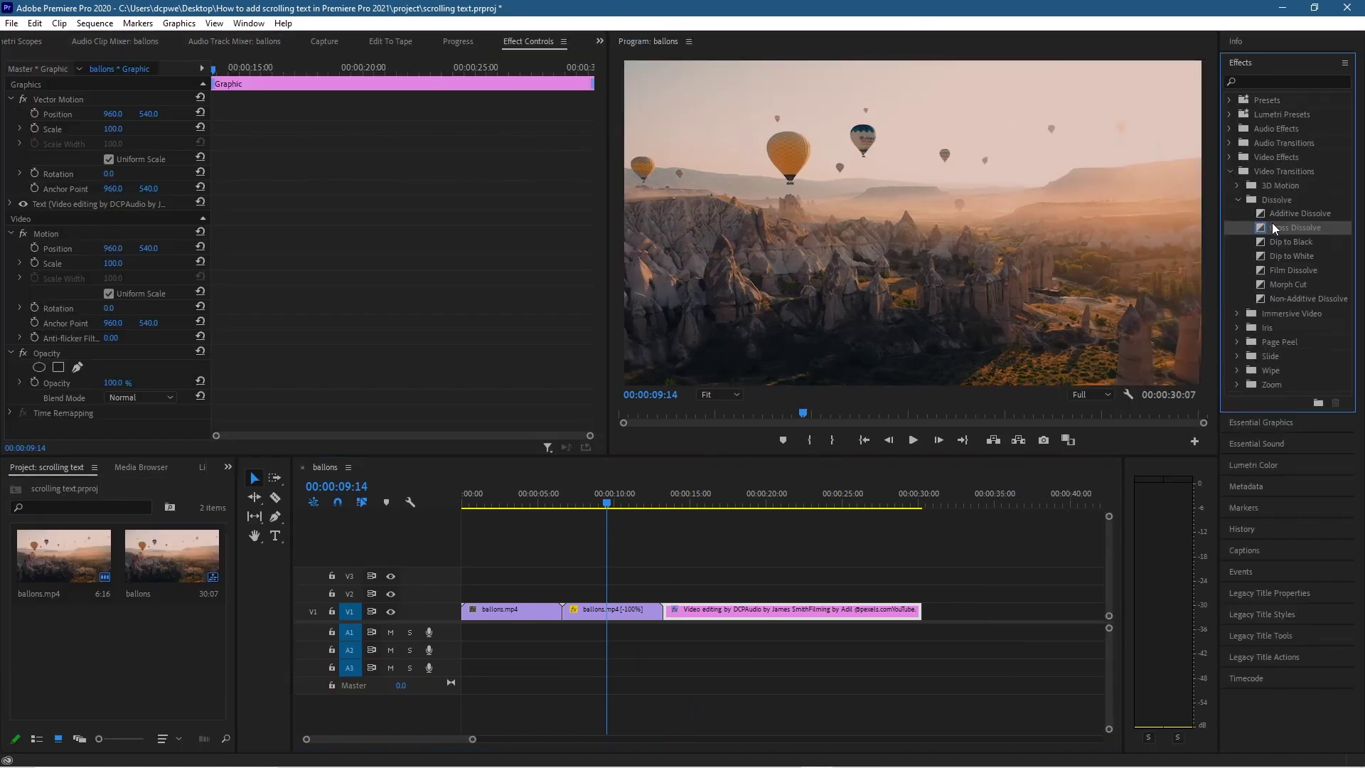
drag(1273, 226, 668, 620)
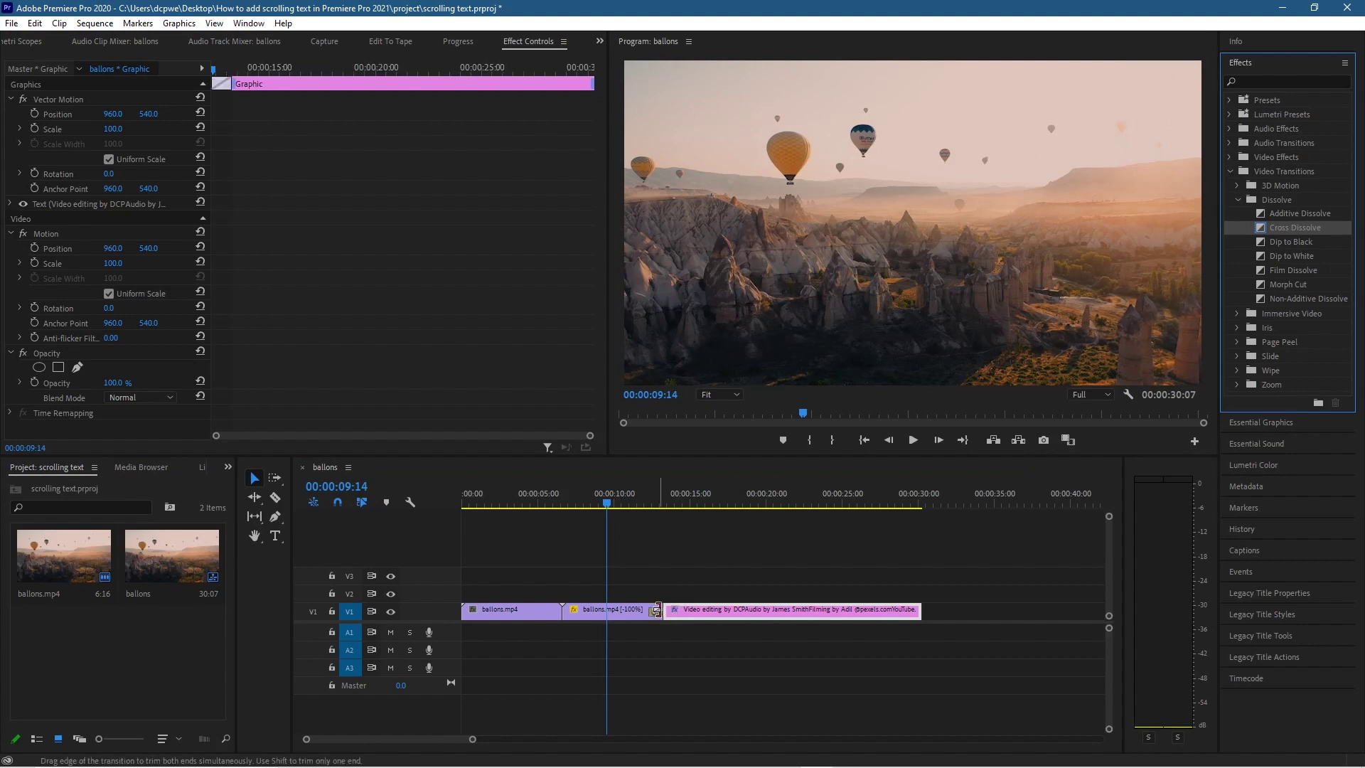
click(373, 744)
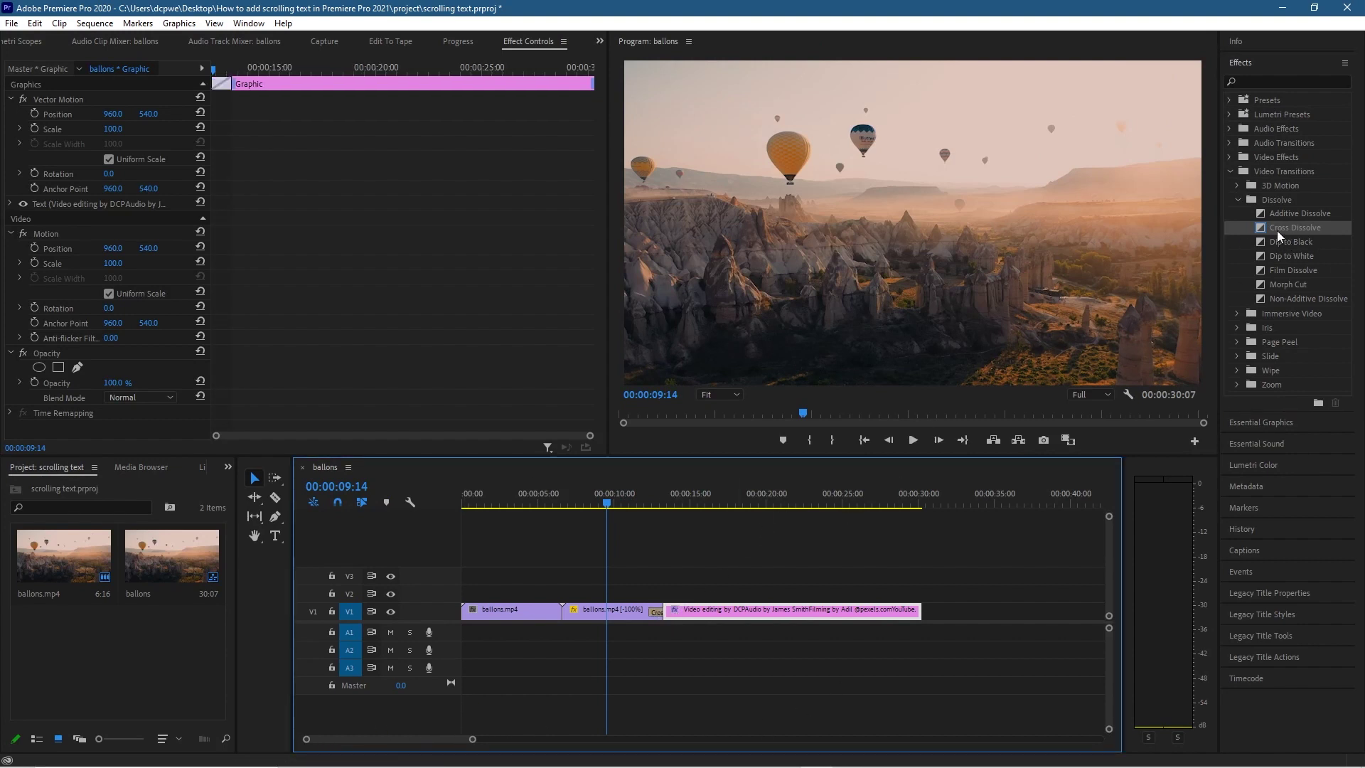
drag(1277, 230, 471, 613)
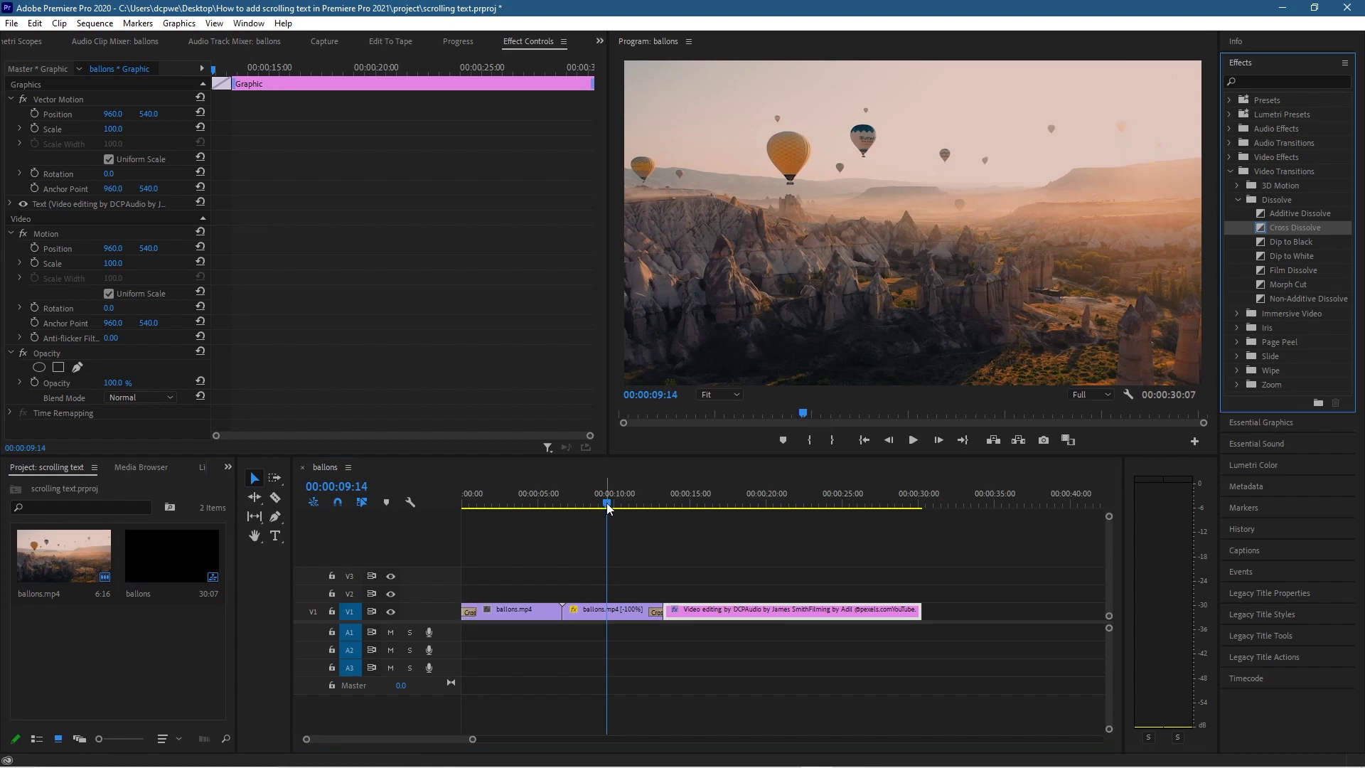
Play the sequence from the start to check the transitions, then deselect the credits clip.
drag(608, 507, 448, 510)
key(space)
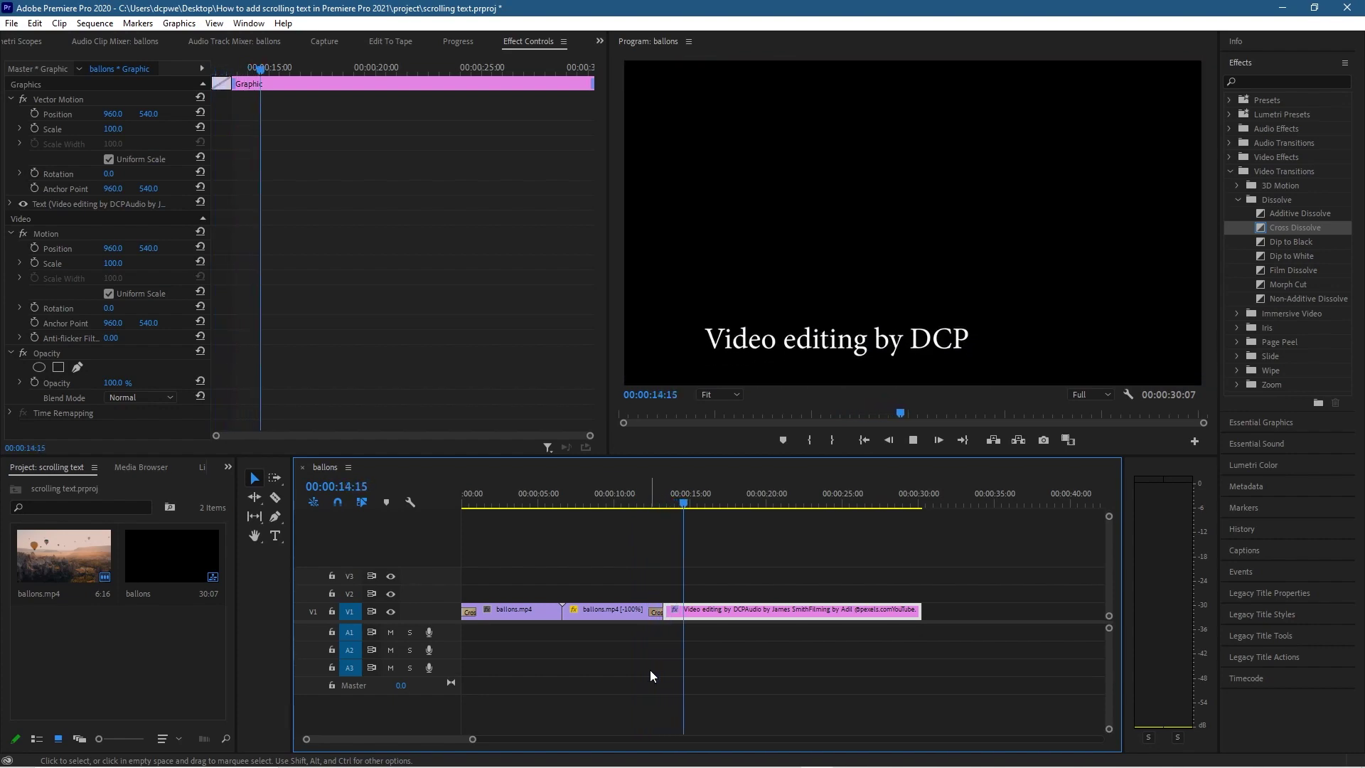
key(space)
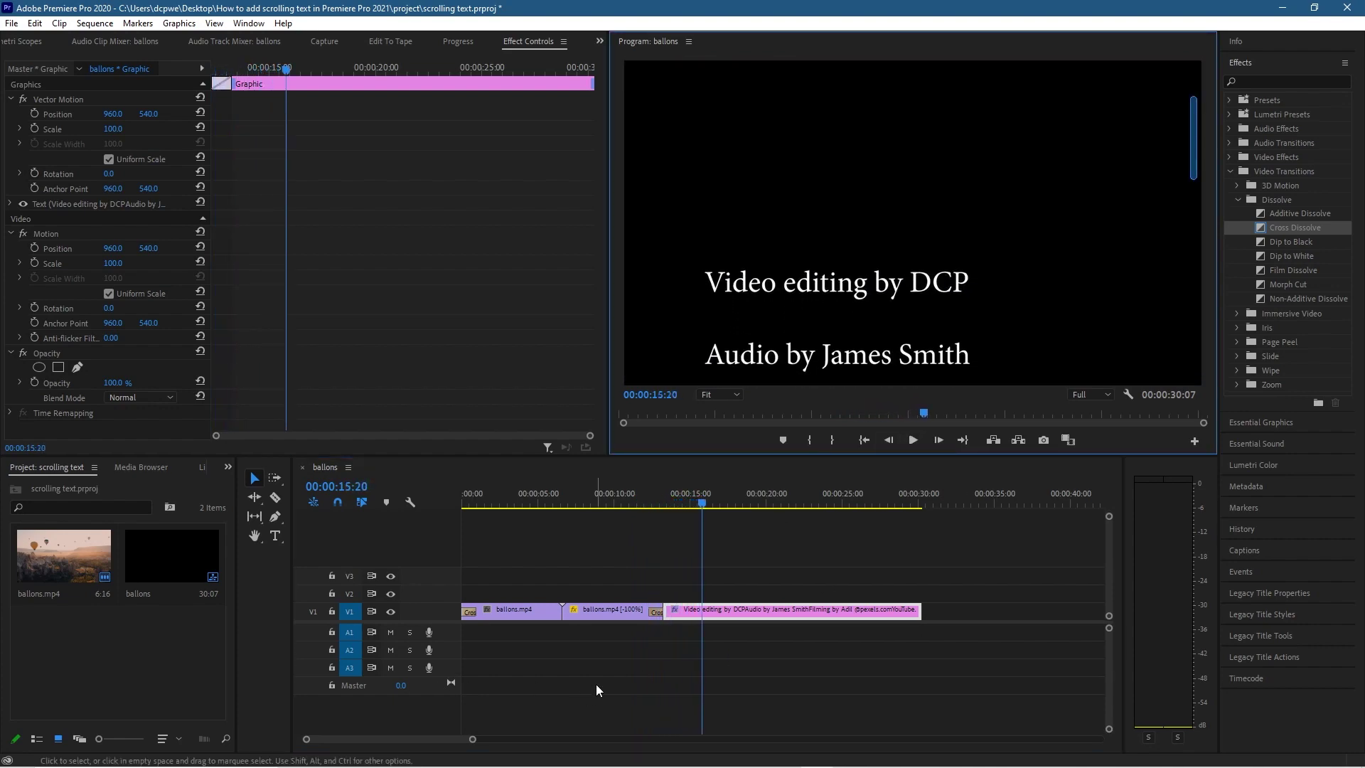
click(621, 641)
Save the scrolling text project with Ctrl+S.
key(ctrl+s)
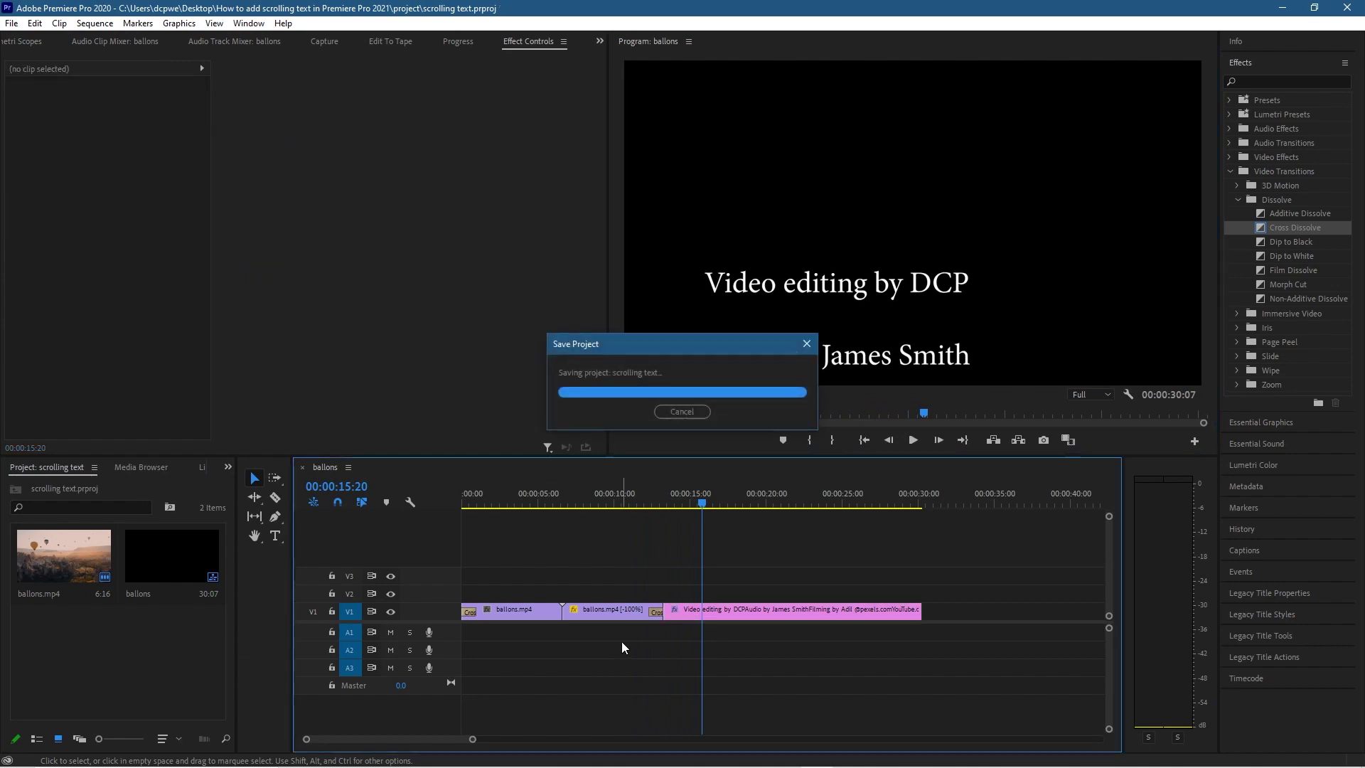